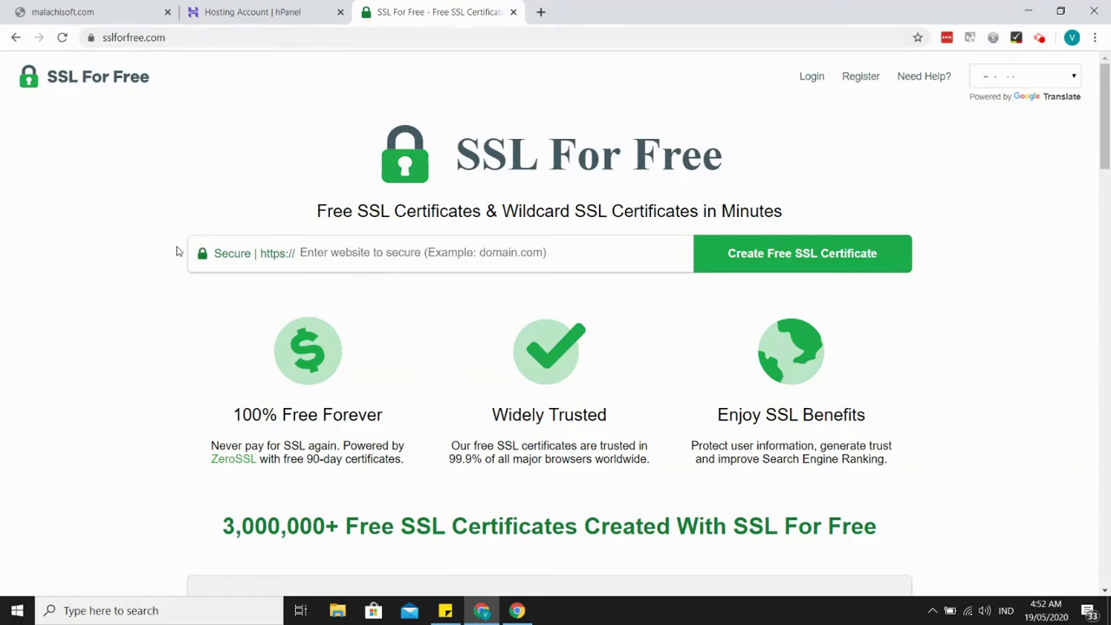
# Compare malachisoft.com's SSL protocol error with the SSL For Free homepage.
pyautogui.moveTo(1096, 122); pyautogui.dragTo(1106, 100)
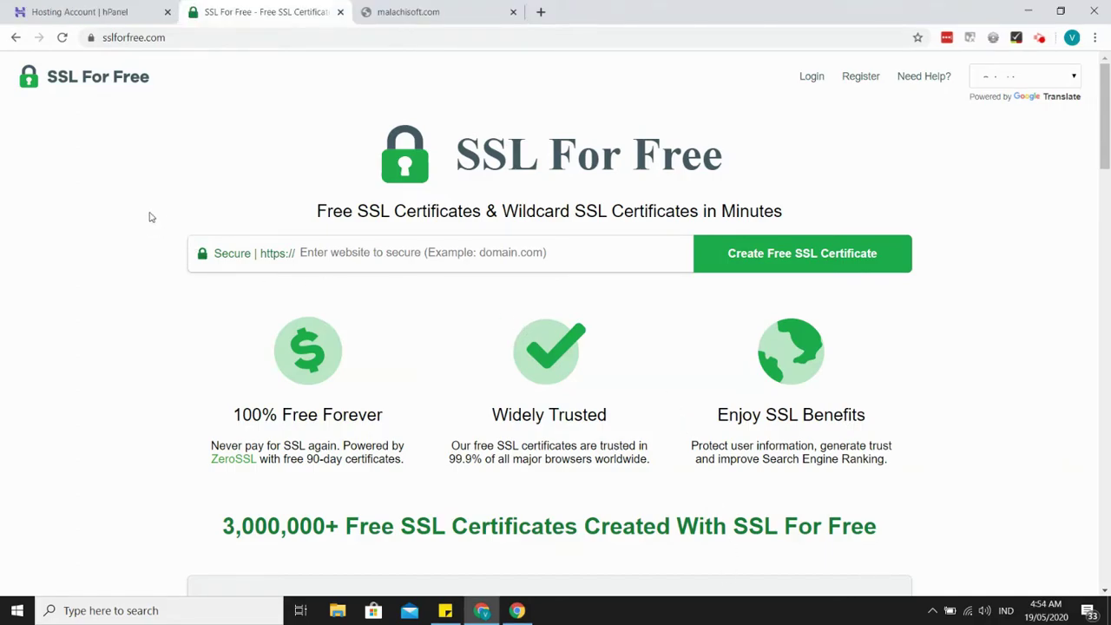
pyautogui.click(478, 7)
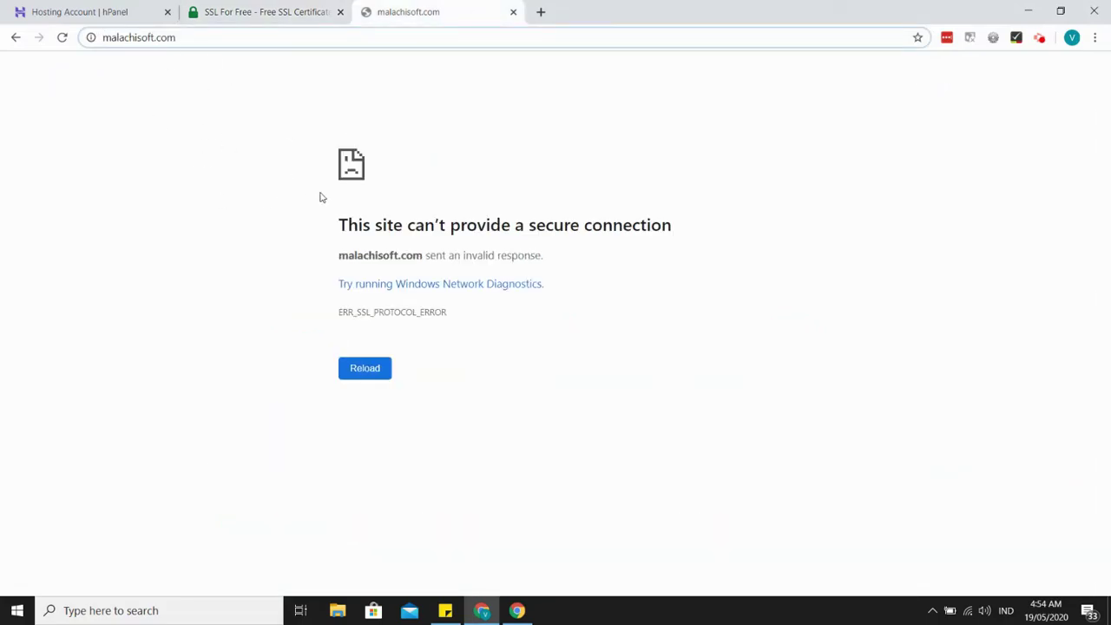
pyautogui.click(283, 10)
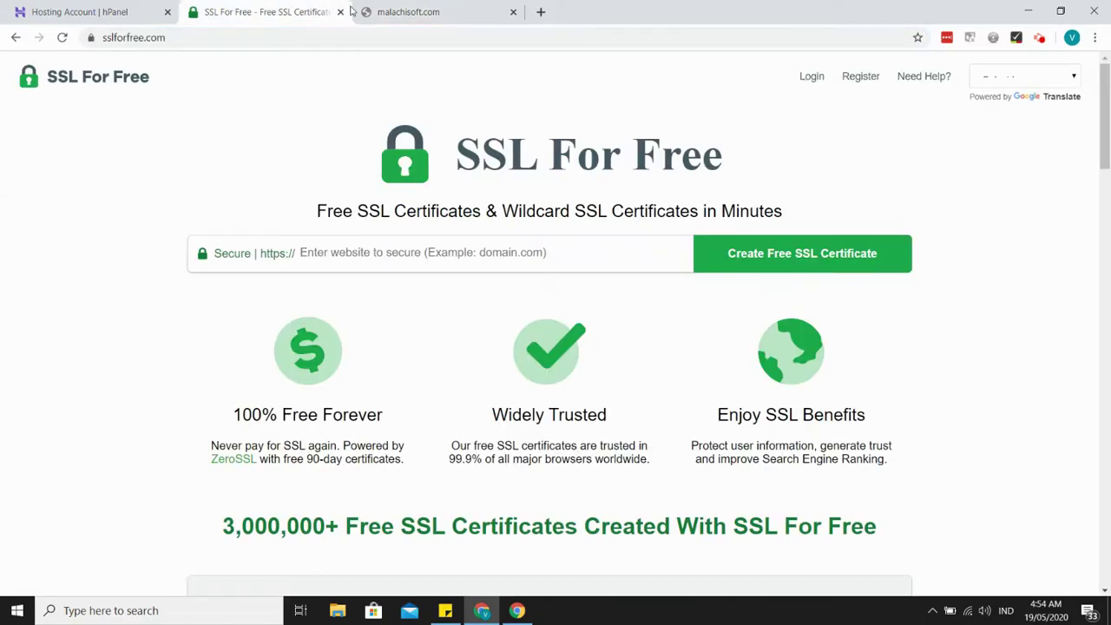
pyautogui.click(425, 11)
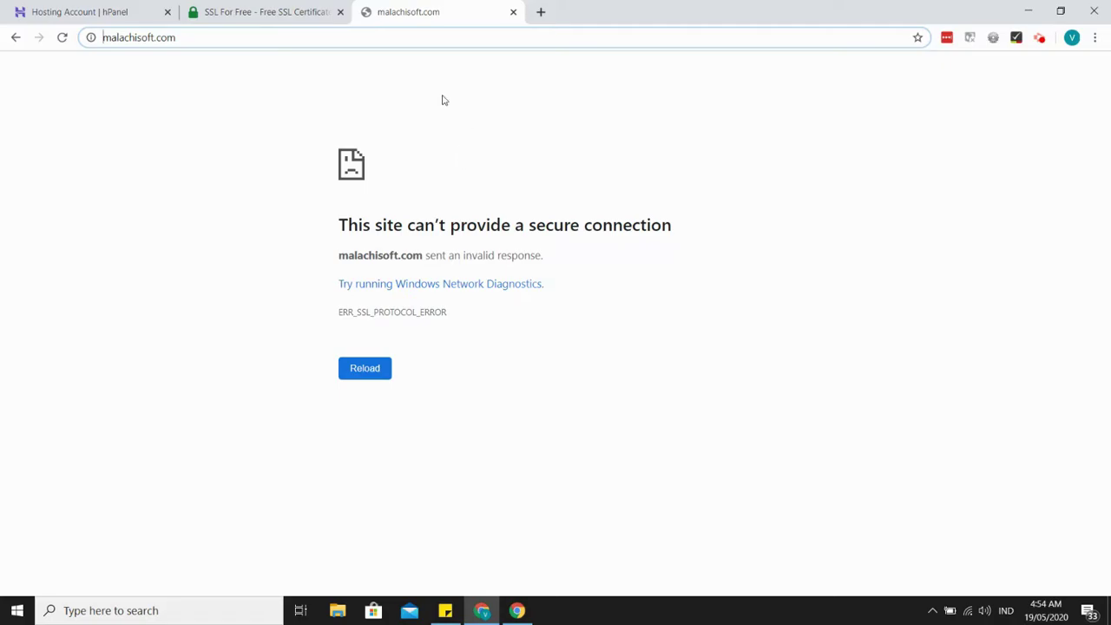
pyautogui.click(296, 5)
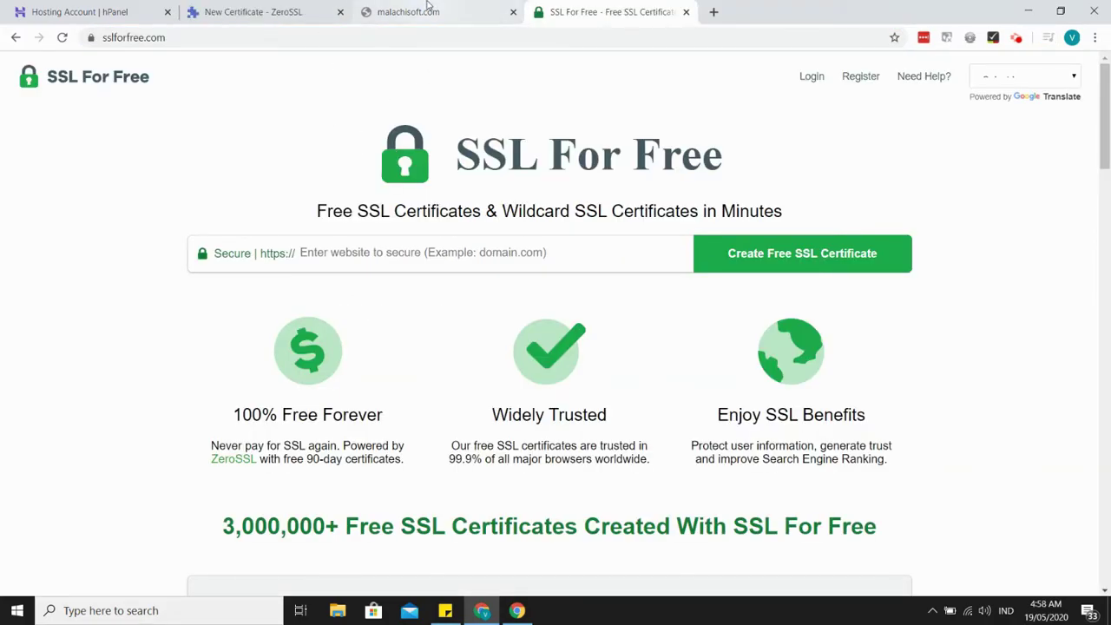
pyautogui.click(427, 12)
pyautogui.hotkey('ctrl', 'c')
pyautogui.click(595, 11)
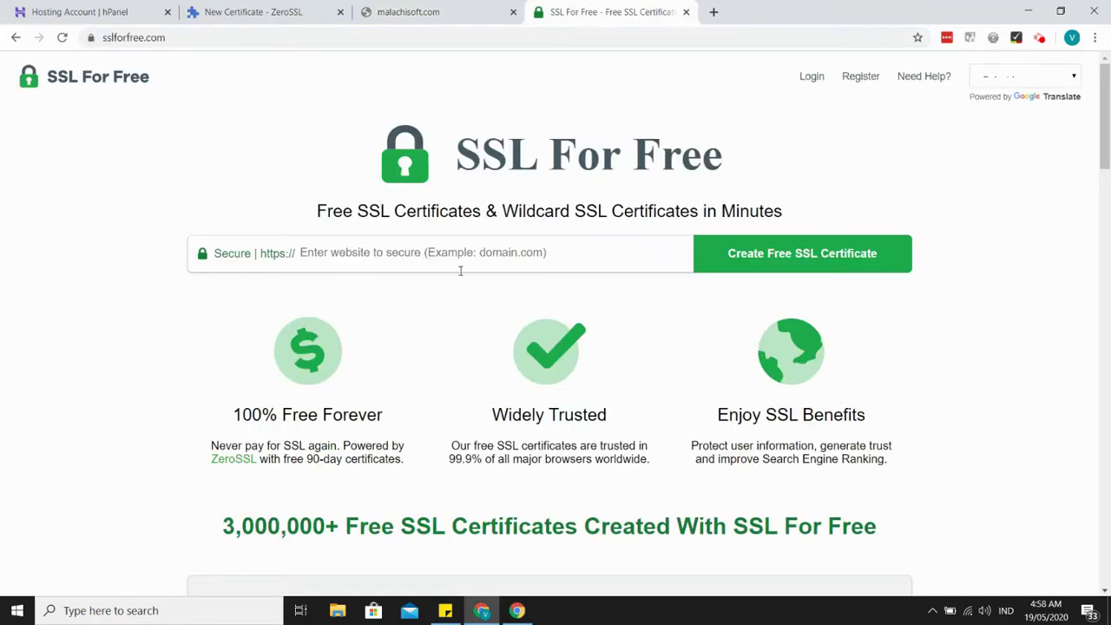
pyautogui.hotkey('ctrl', 'v')
pyautogui.click(816, 264)
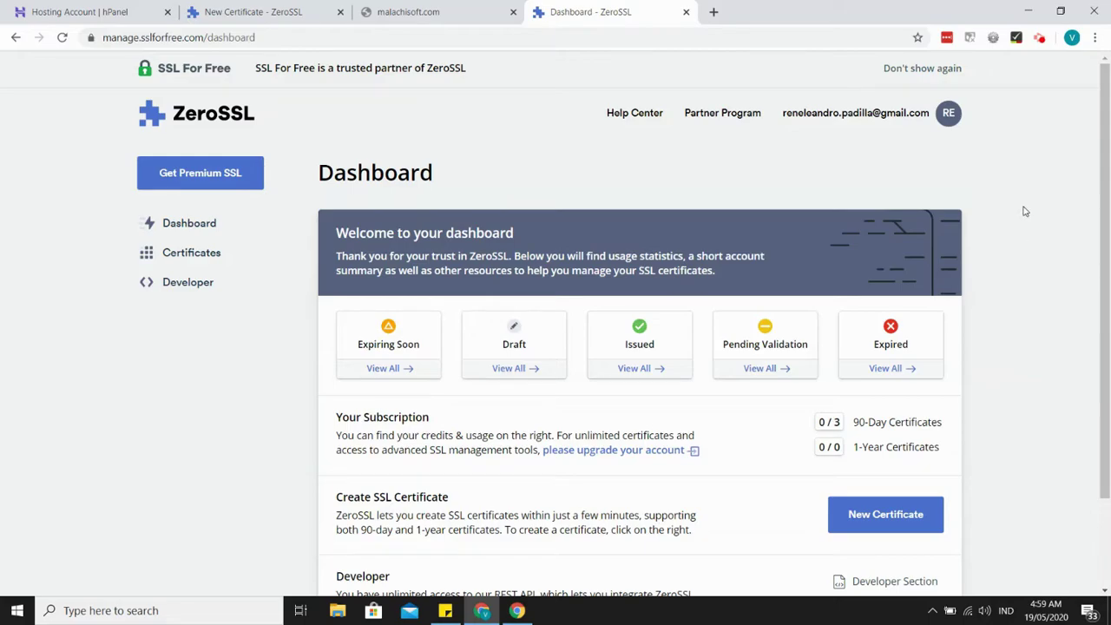
pyautogui.scroll(-2, 536, 400)
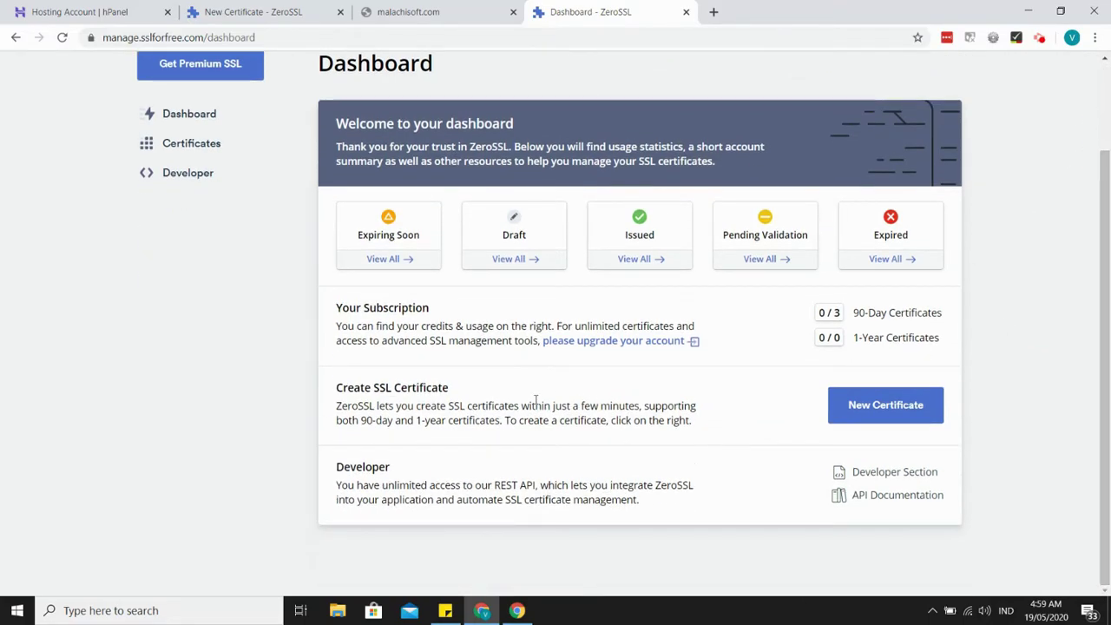
pyautogui.click(894, 415)
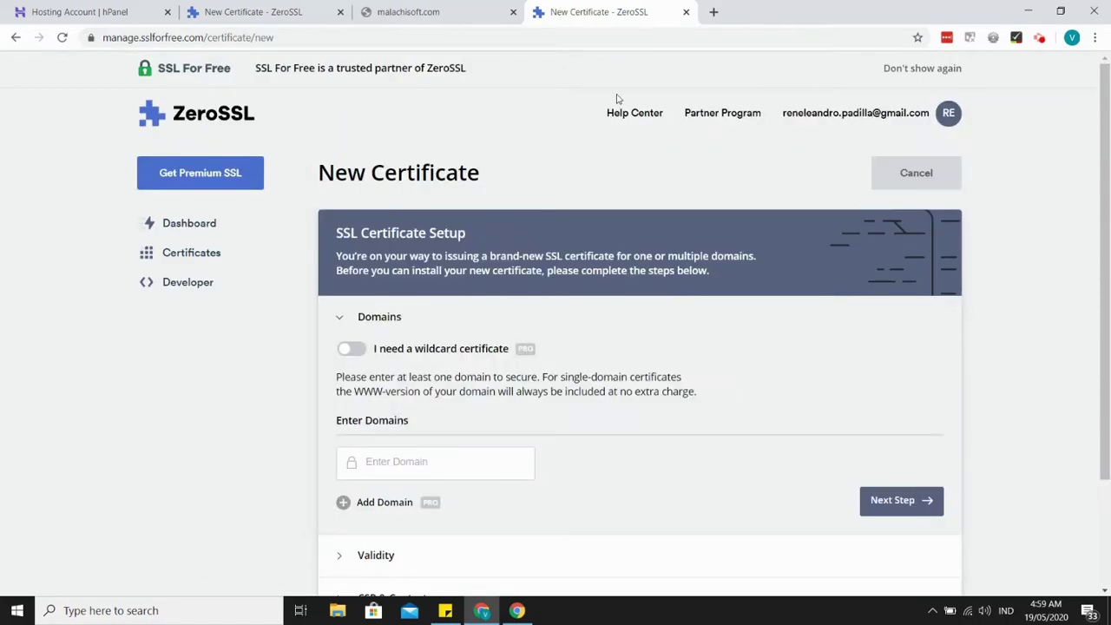
pyautogui.moveTo(1110, 141); pyautogui.dragTo(1100, 211)
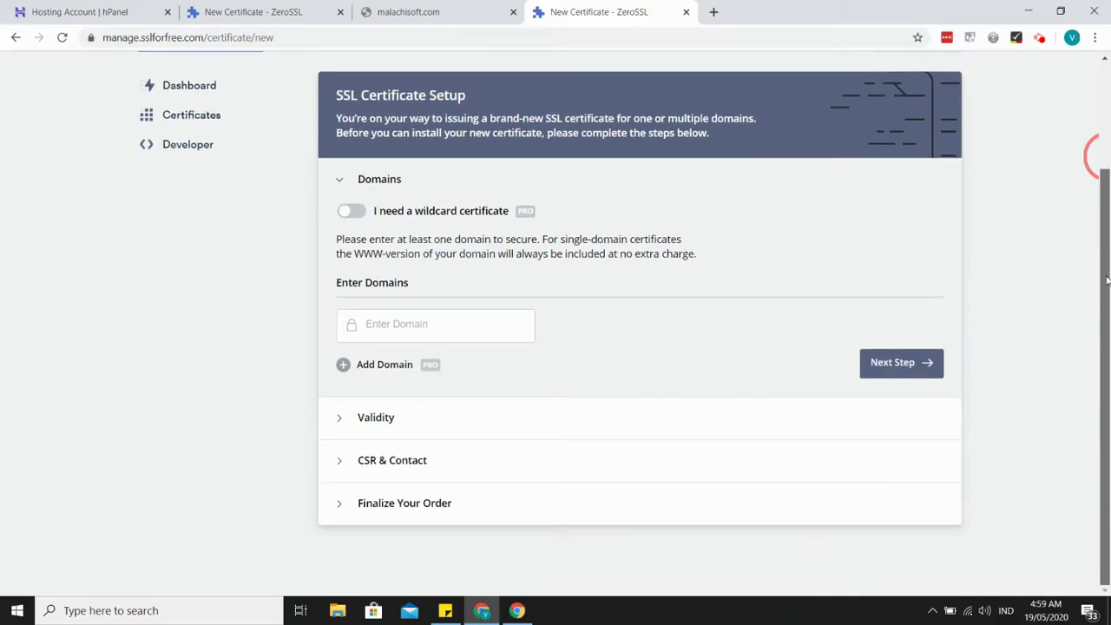
pyautogui.click(402, 328)
pyautogui.hotkey('ctrl', 'v')
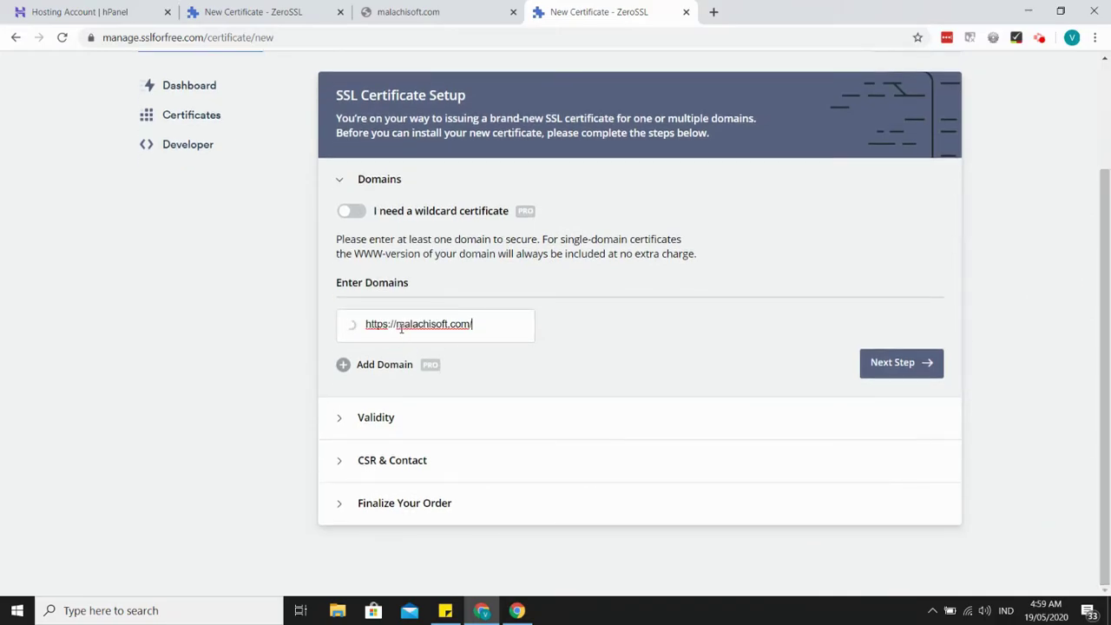
pyautogui.moveTo(398, 326); pyautogui.dragTo(330, 326)
pyautogui.press('BackSpace')
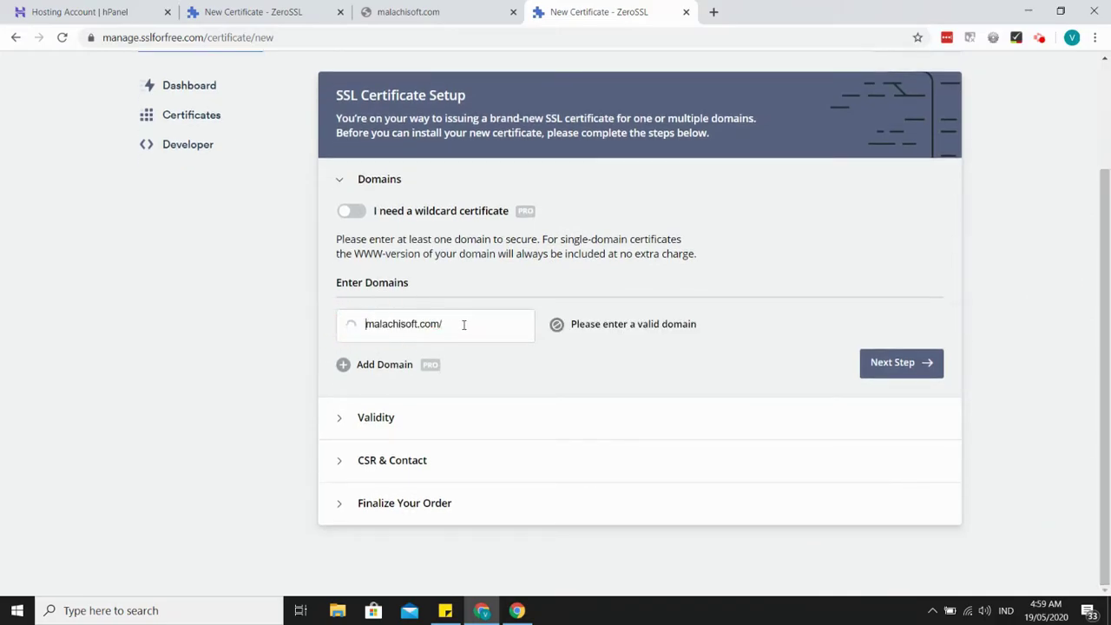
pyautogui.click(473, 319)
pyautogui.press('BackSpace')
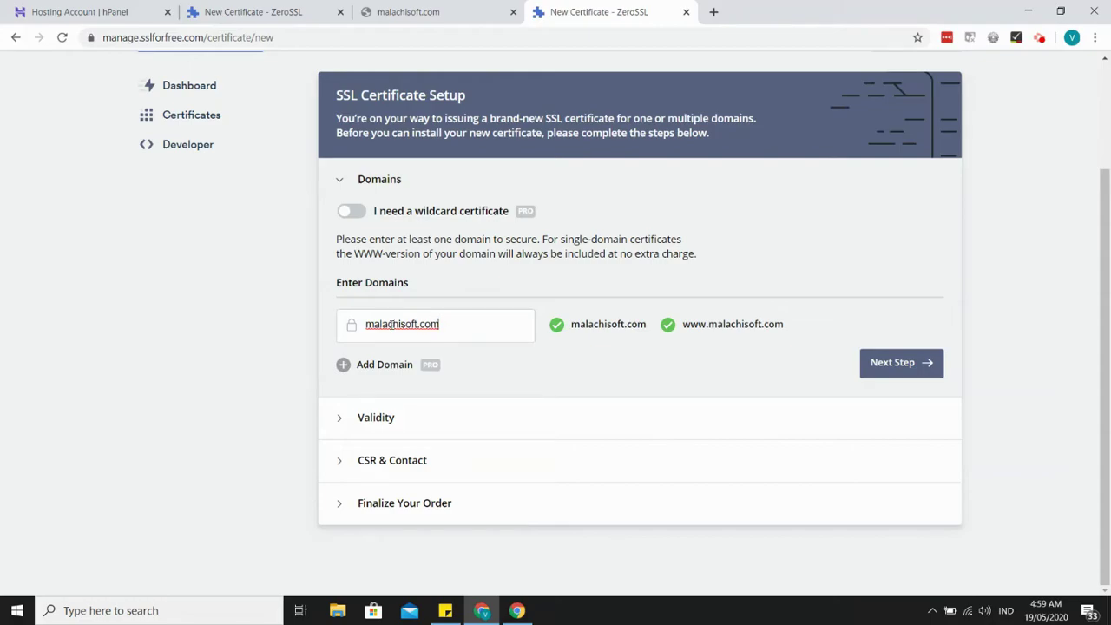
pyautogui.click(911, 365)
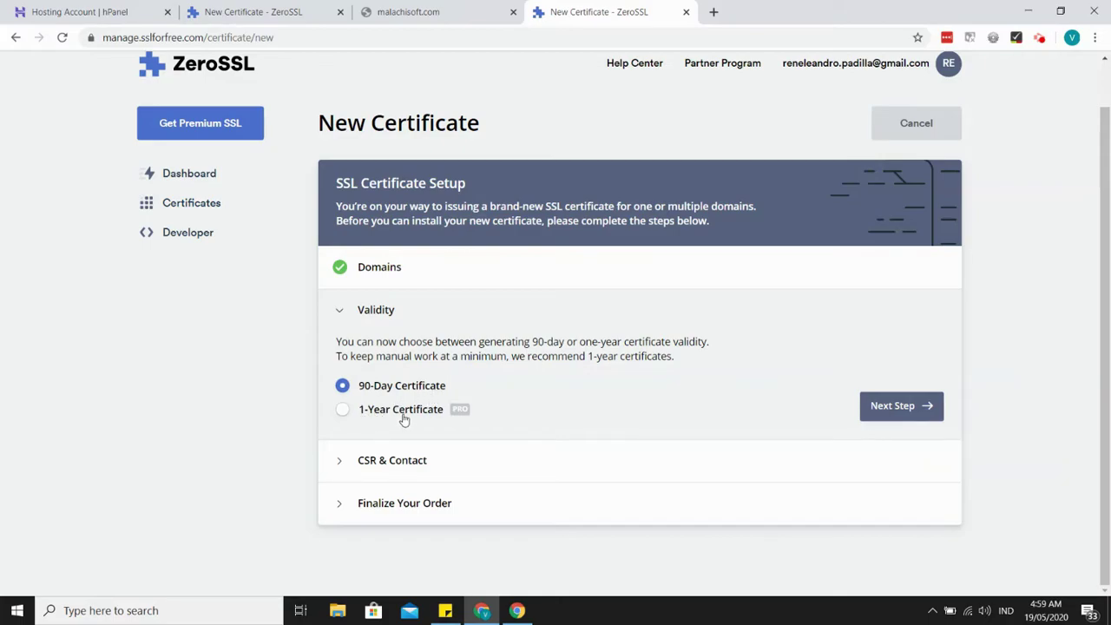
# Keep the 90-day validity and auto-generated CSR, continuing to the Free plan.
pyautogui.click(922, 405)
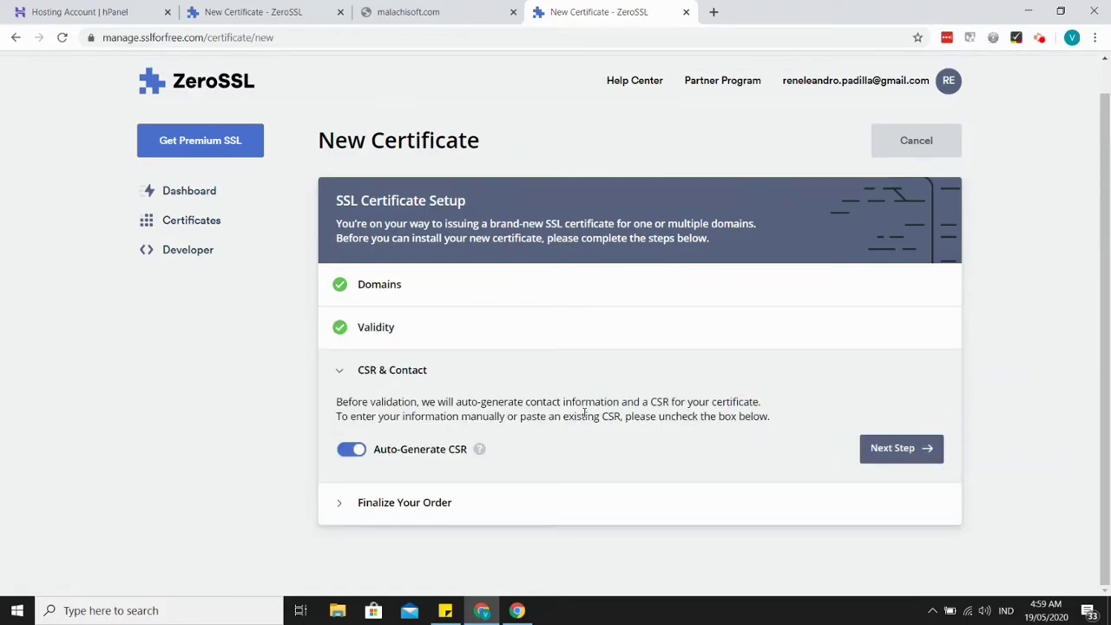
pyautogui.moveTo(480, 452)
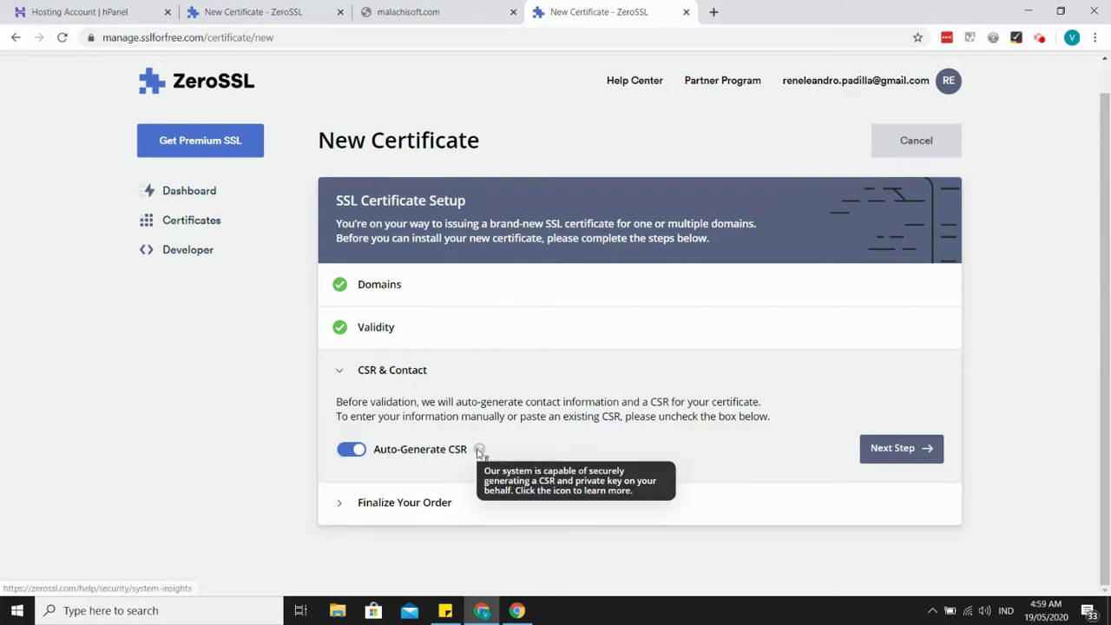
pyautogui.click(926, 457)
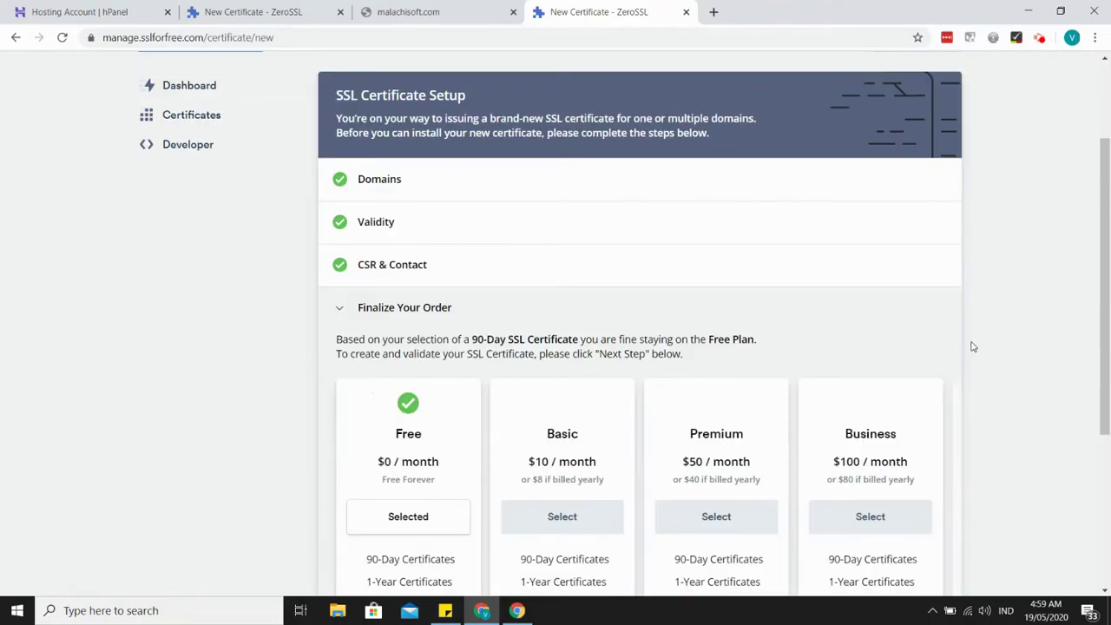
pyautogui.moveTo(1109, 245); pyautogui.dragTo(1109, 308)
pyautogui.scroll(-2, 439, 296)
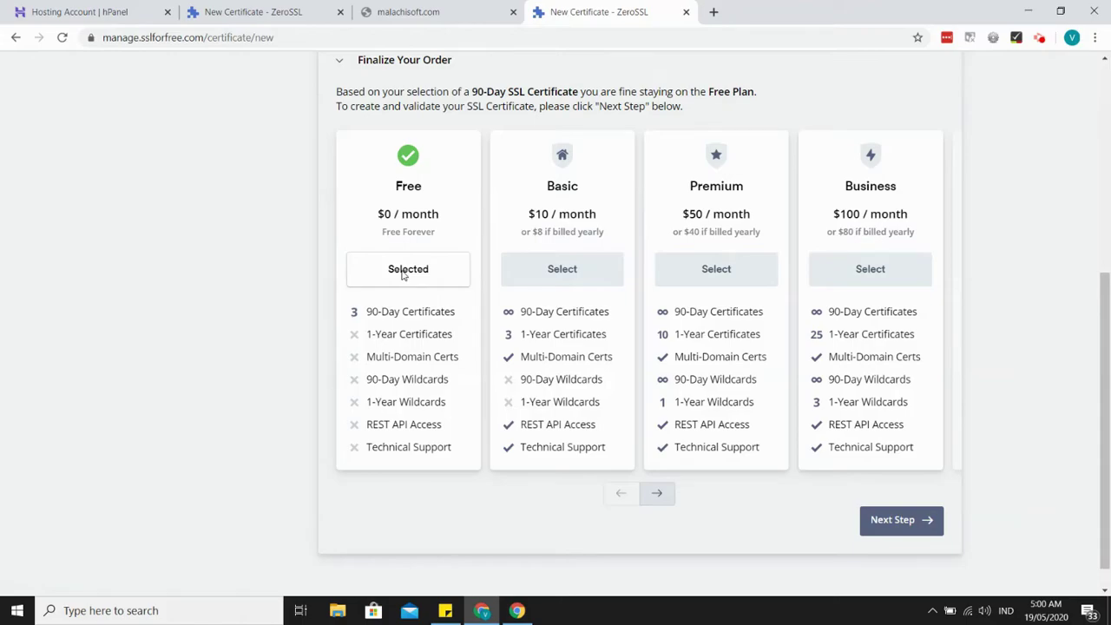
# Create the Free-plan certificate, choose HTTP File Upload verification, and download the auth file.
pyautogui.click(898, 520)
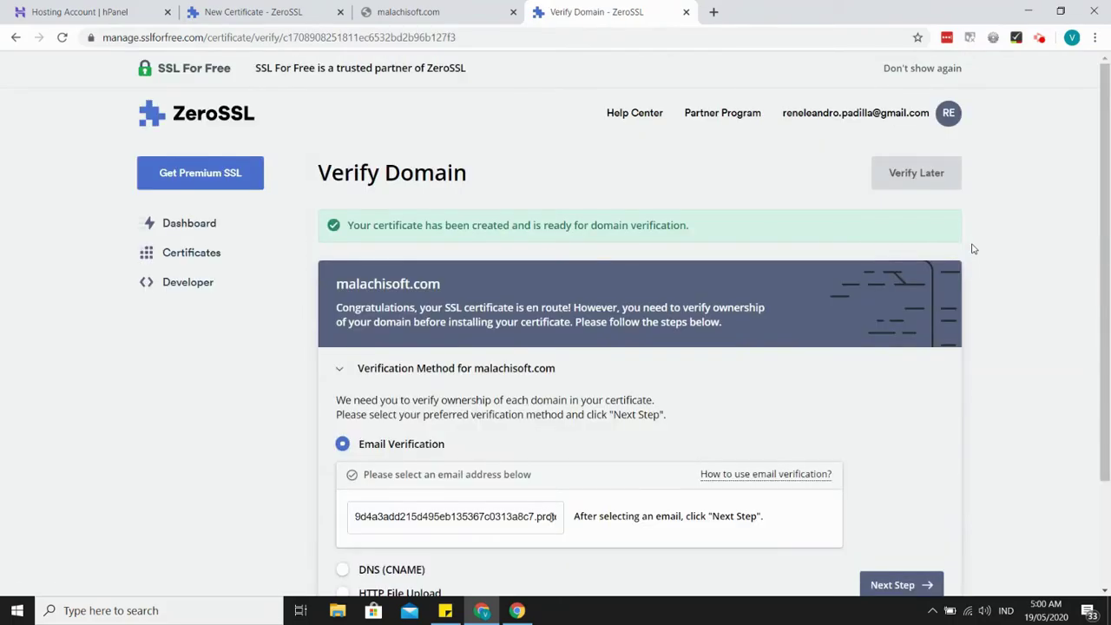
pyautogui.scroll(-3, 611, 257)
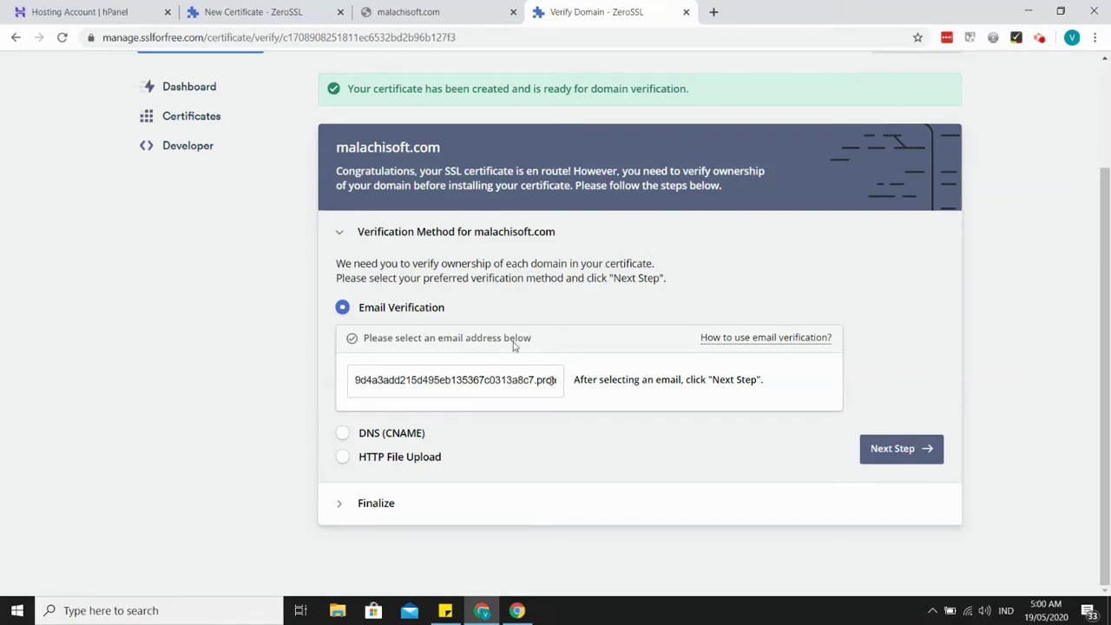
pyautogui.click(344, 458)
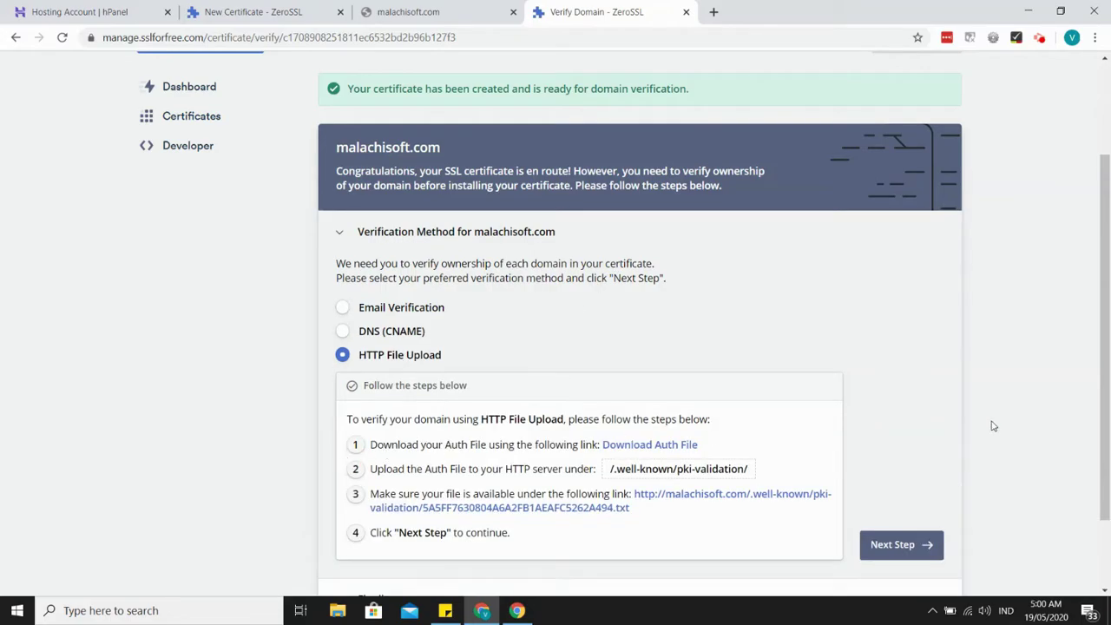
pyautogui.scroll(-2, 657, 423)
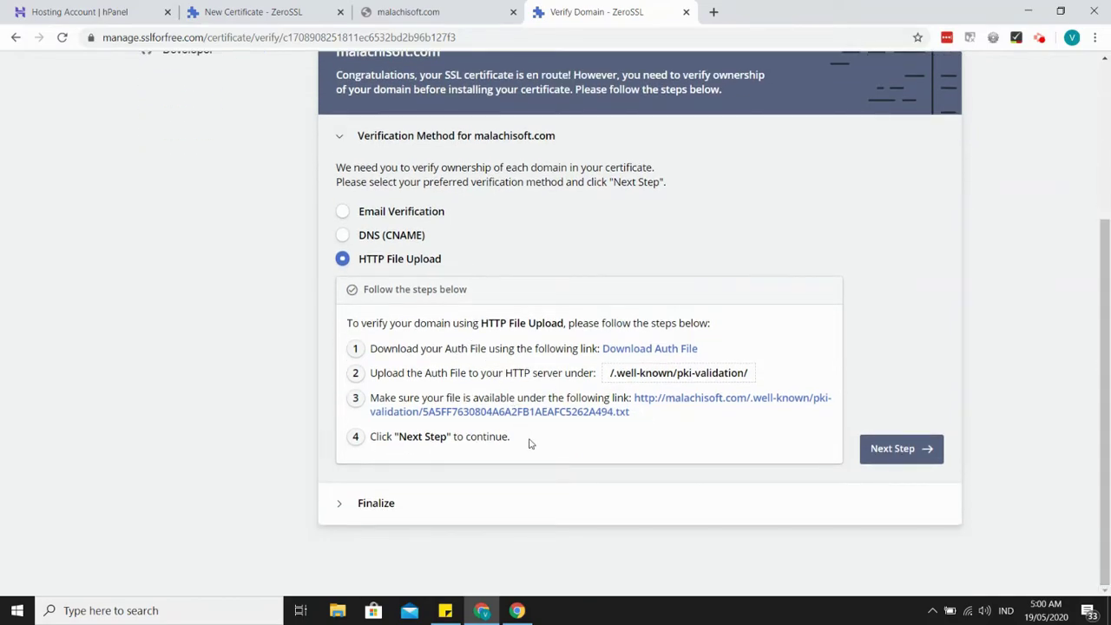
pyautogui.click(644, 349)
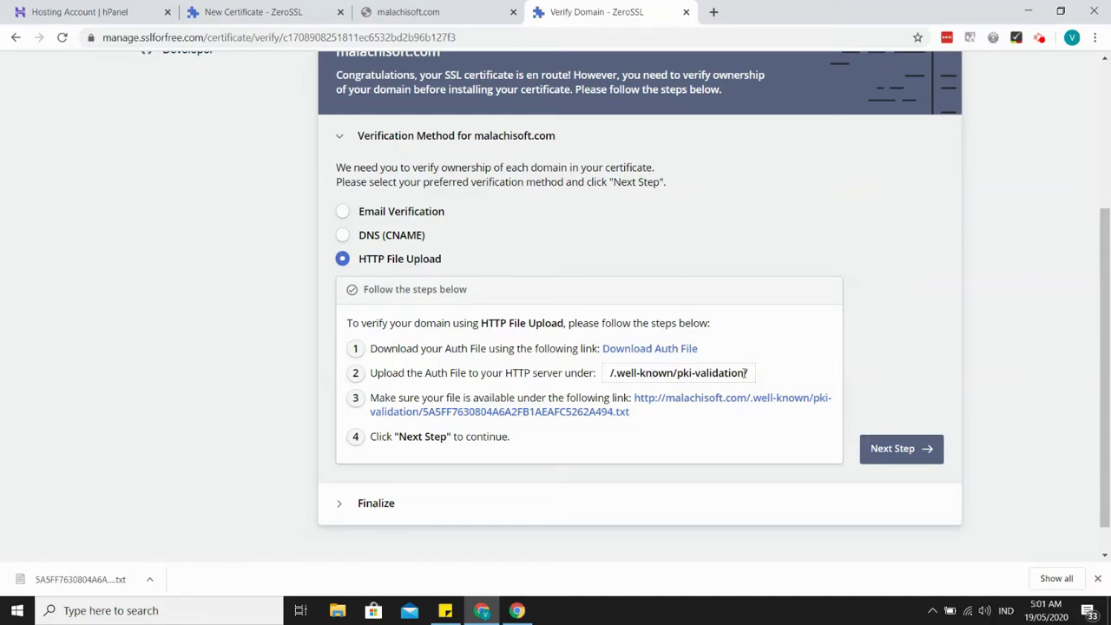
pyautogui.click(82, 12)
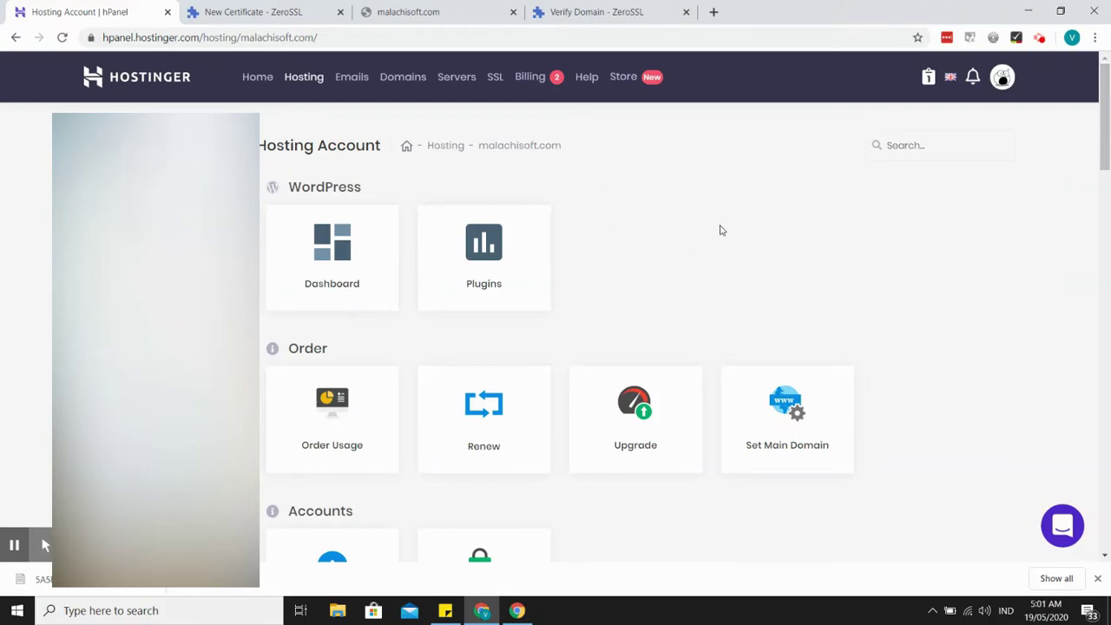
# Create a .well-known folder inside public_html and open it.
pyautogui.moveTo(1101, 138); pyautogui.dragTo(1088, 376)
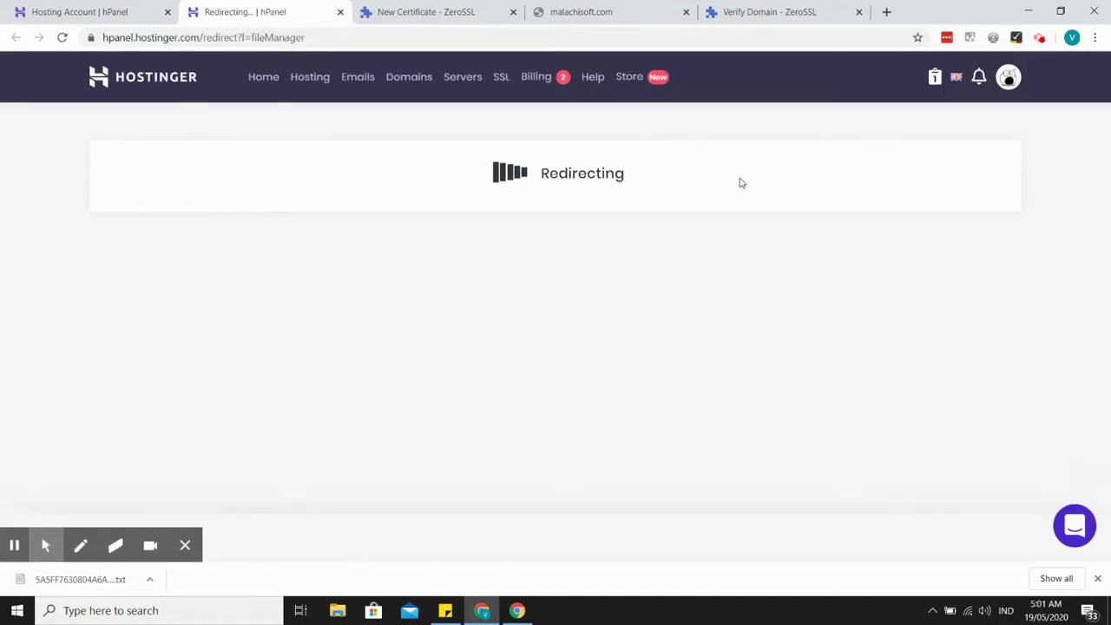
pyautogui.click(185, 545)
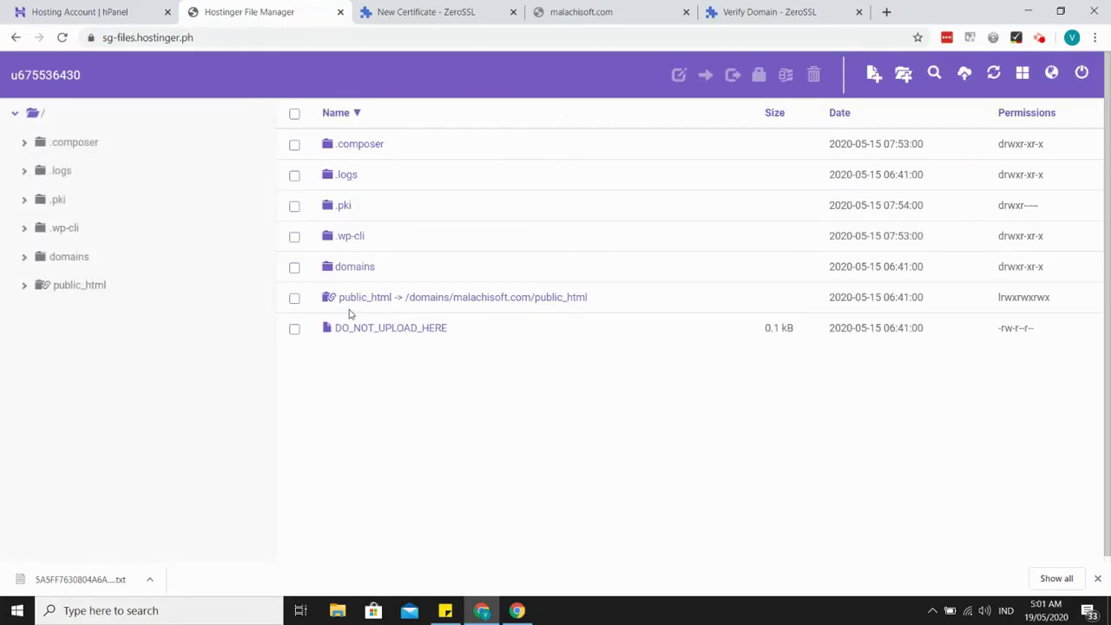
pyautogui.click(356, 301)
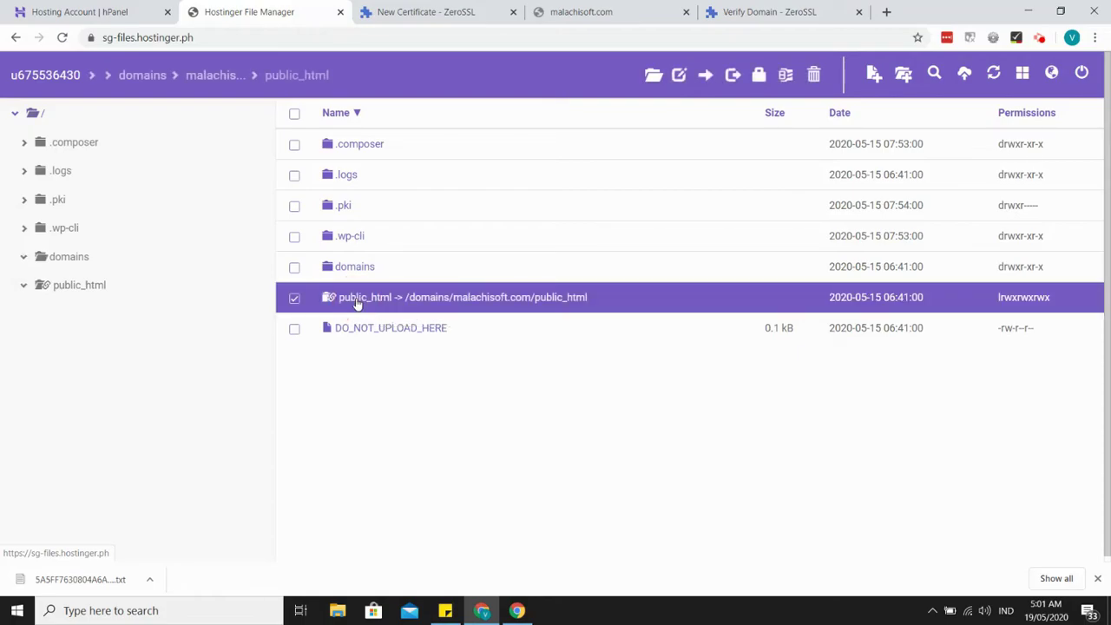
pyautogui.doubleClick(356, 300)
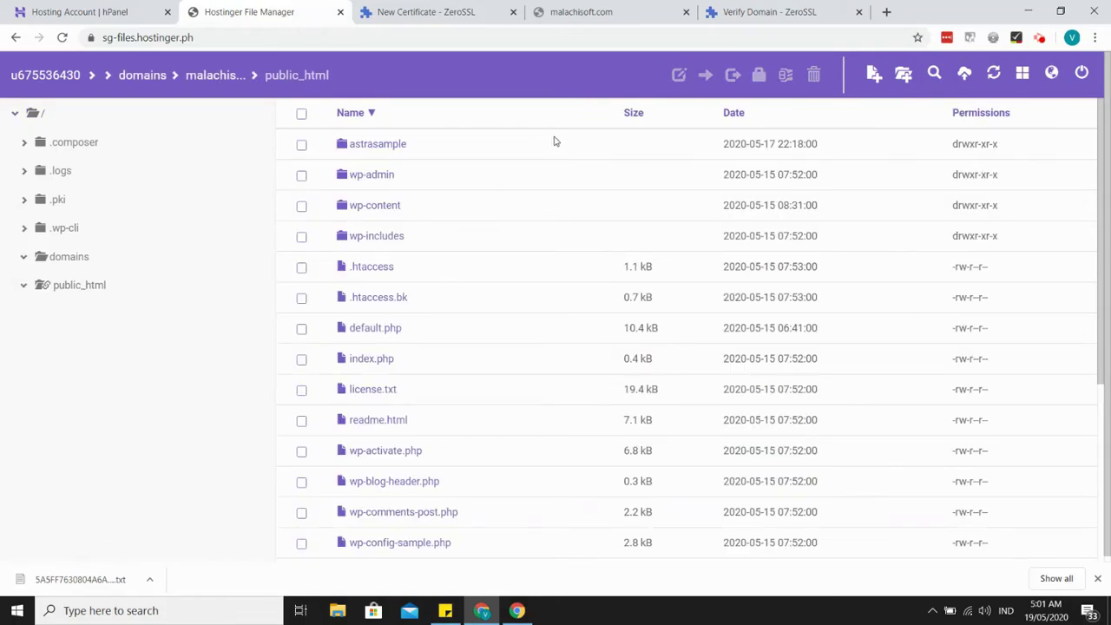
pyautogui.click(903, 75)
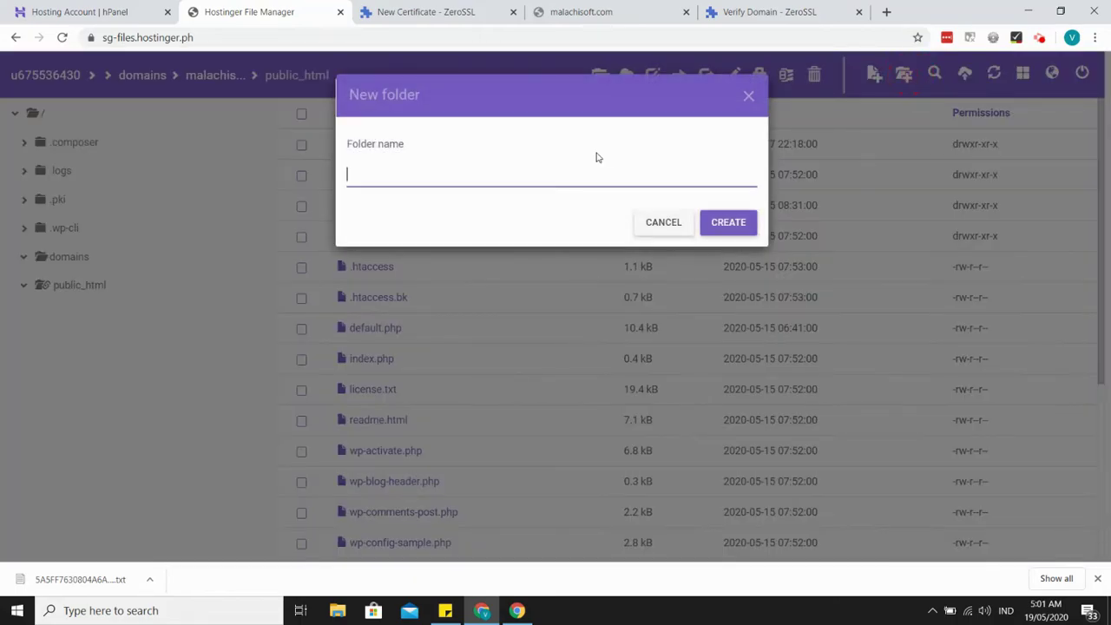
pyautogui.write('.well-known')
pyautogui.click(713, 231)
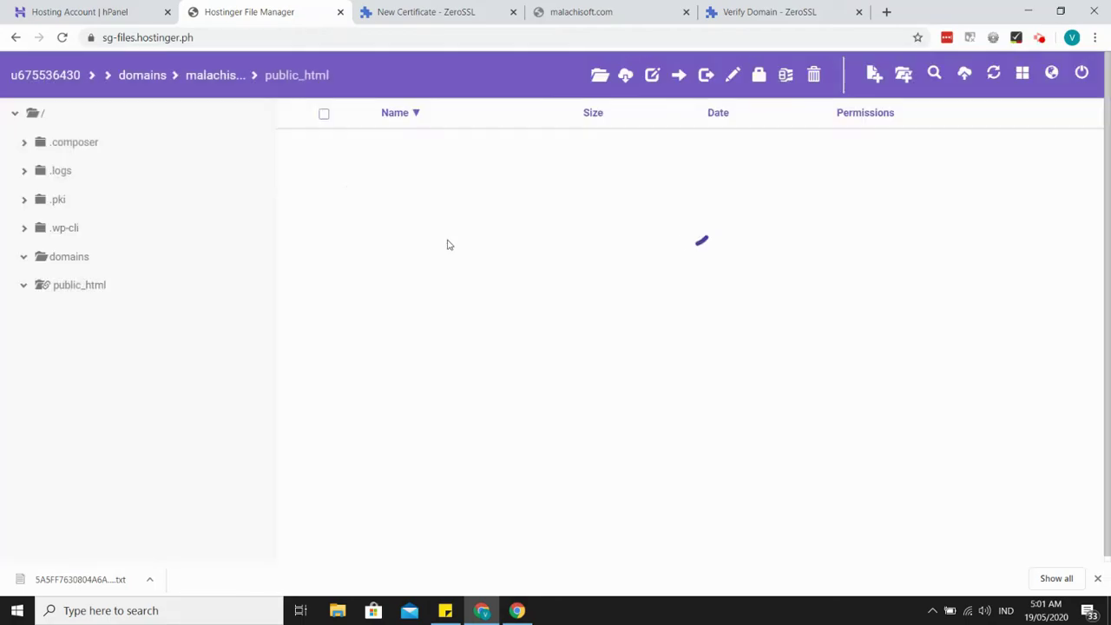
pyautogui.doubleClick(361, 143)
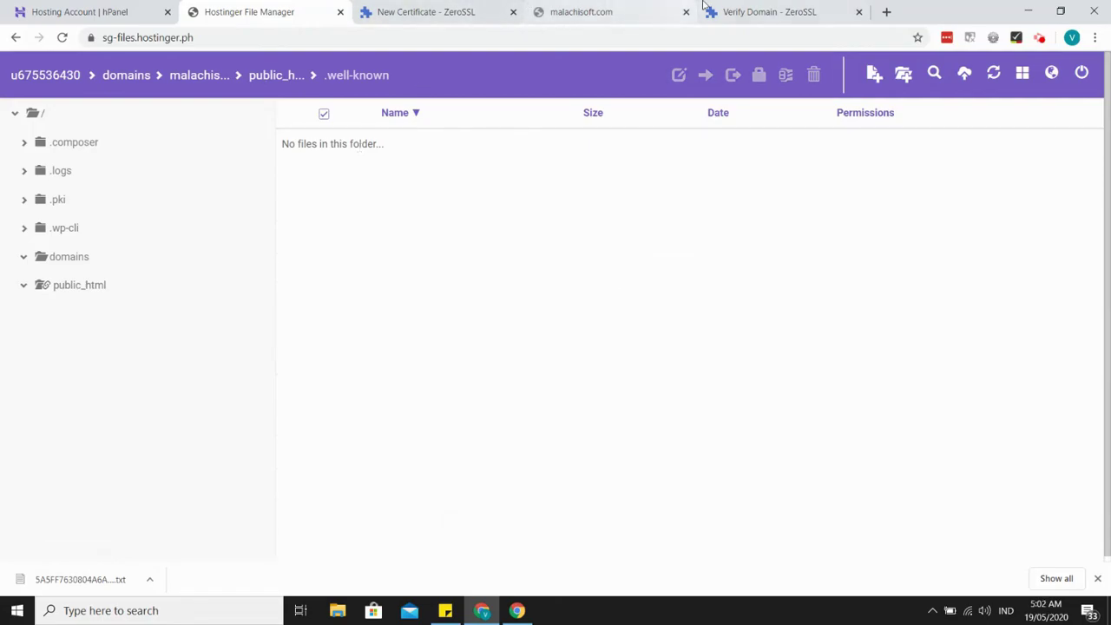
pyautogui.click(748, 19)
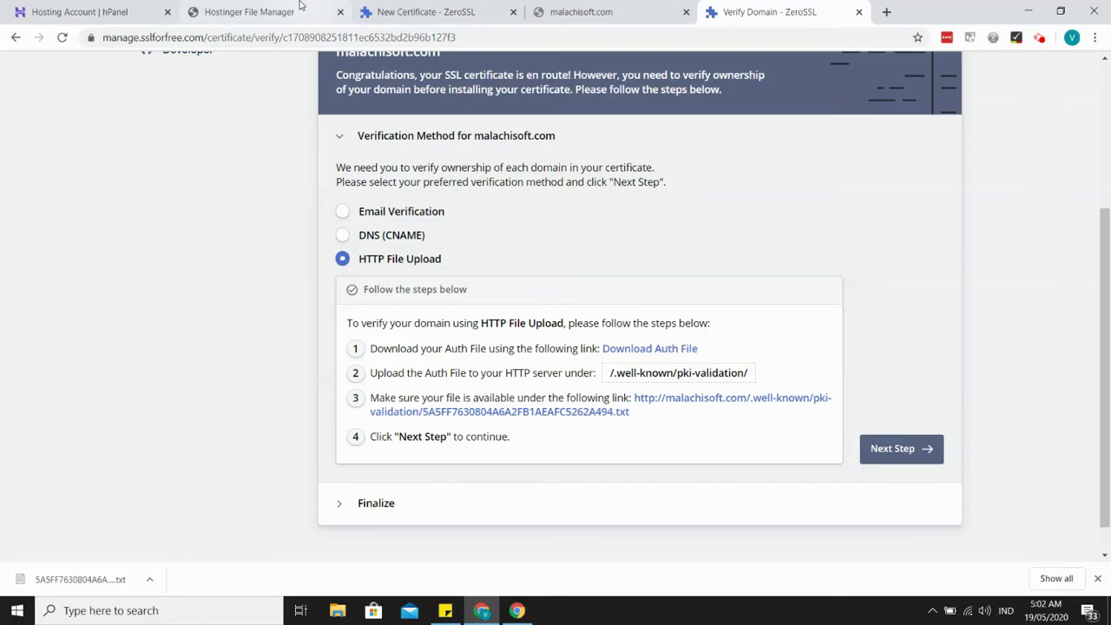
pyautogui.click(68, 9)
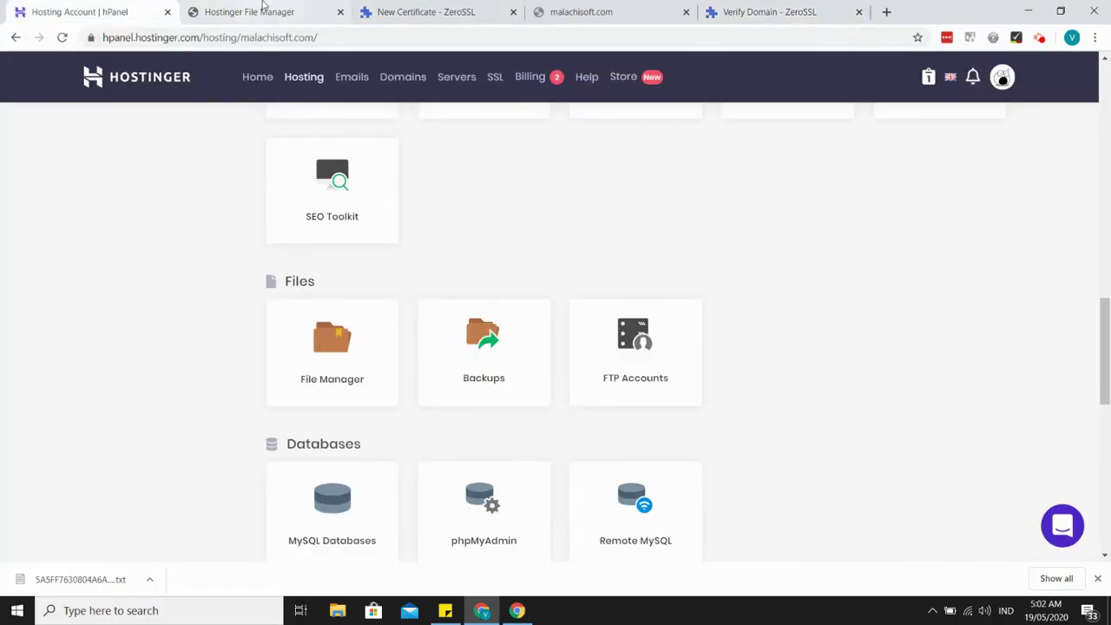
# Create a pki-validation folder inside .well-known and open it.
pyautogui.click(249, 11)
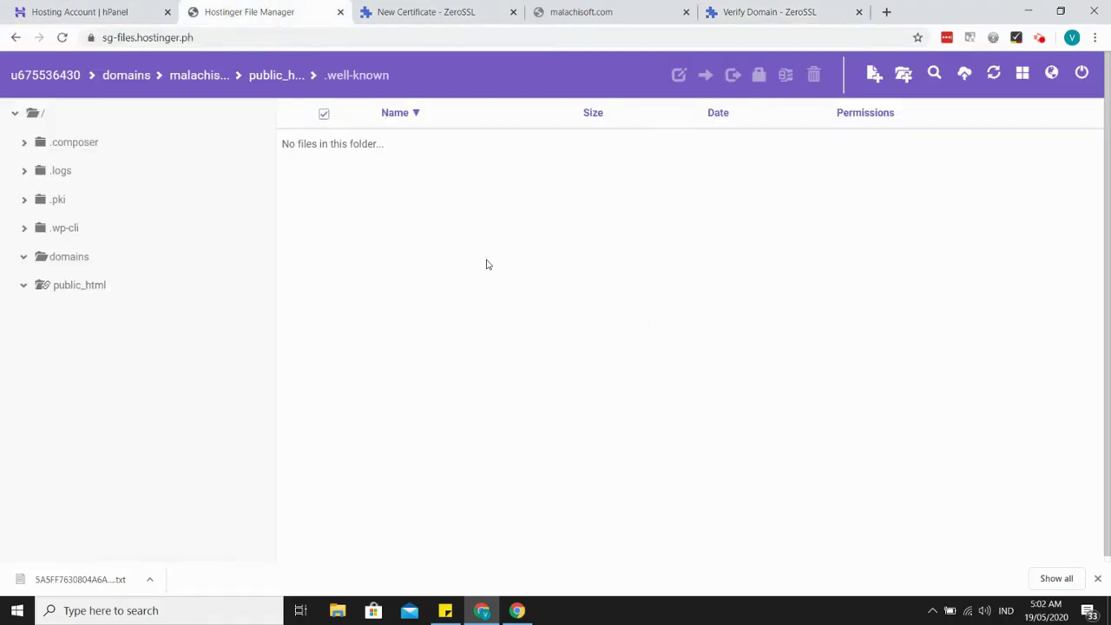
pyautogui.click(903, 75)
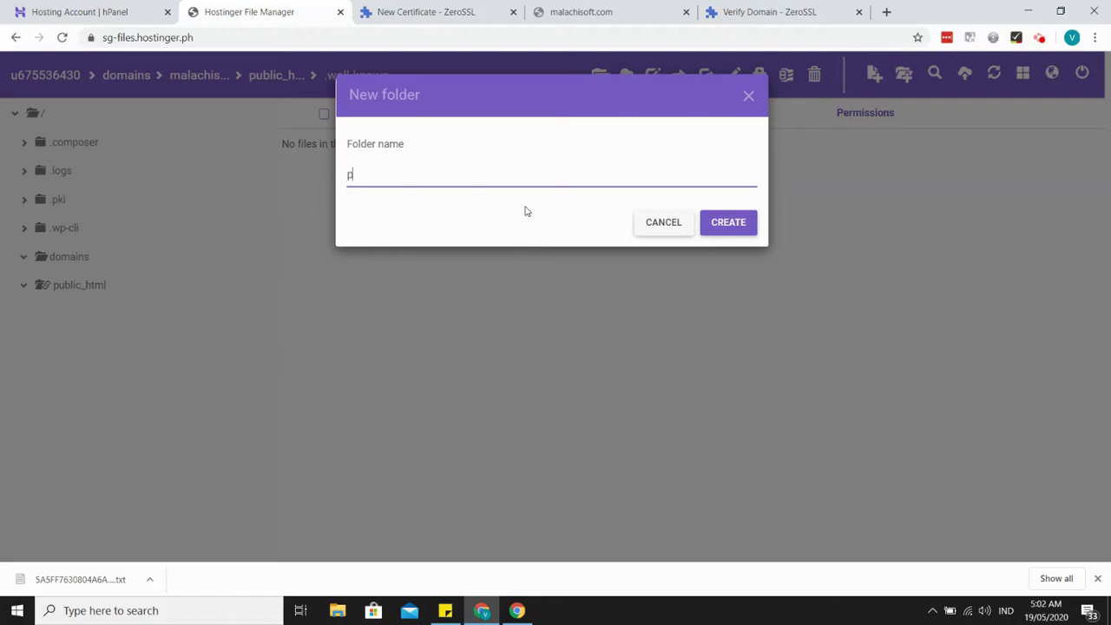
pyautogui.write('pki-validation')
pyautogui.click(705, 223)
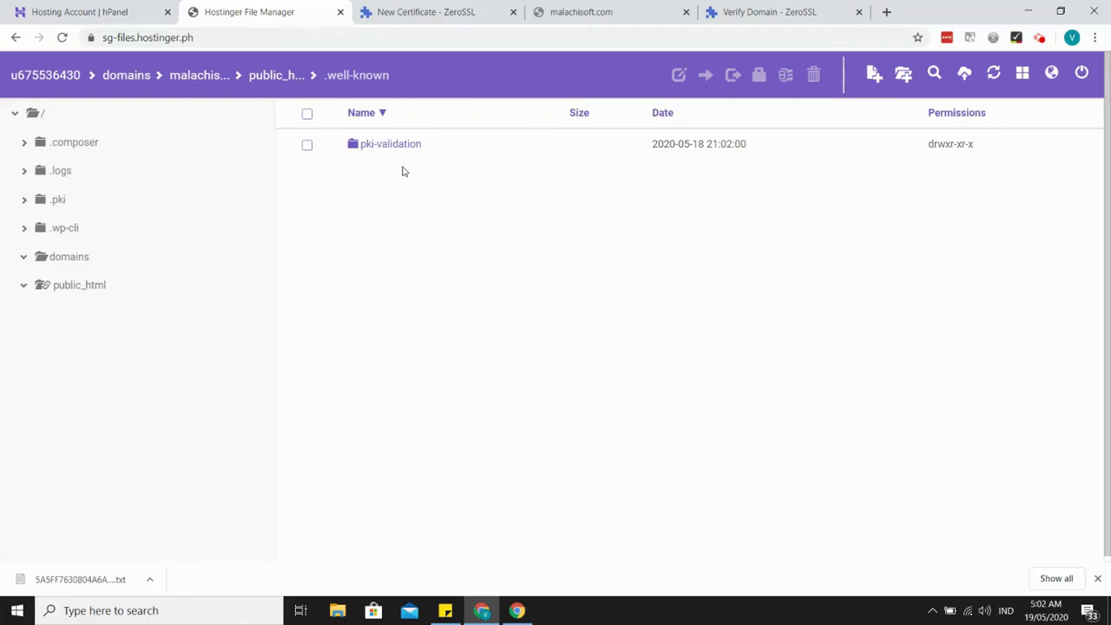
pyautogui.doubleClick(391, 146)
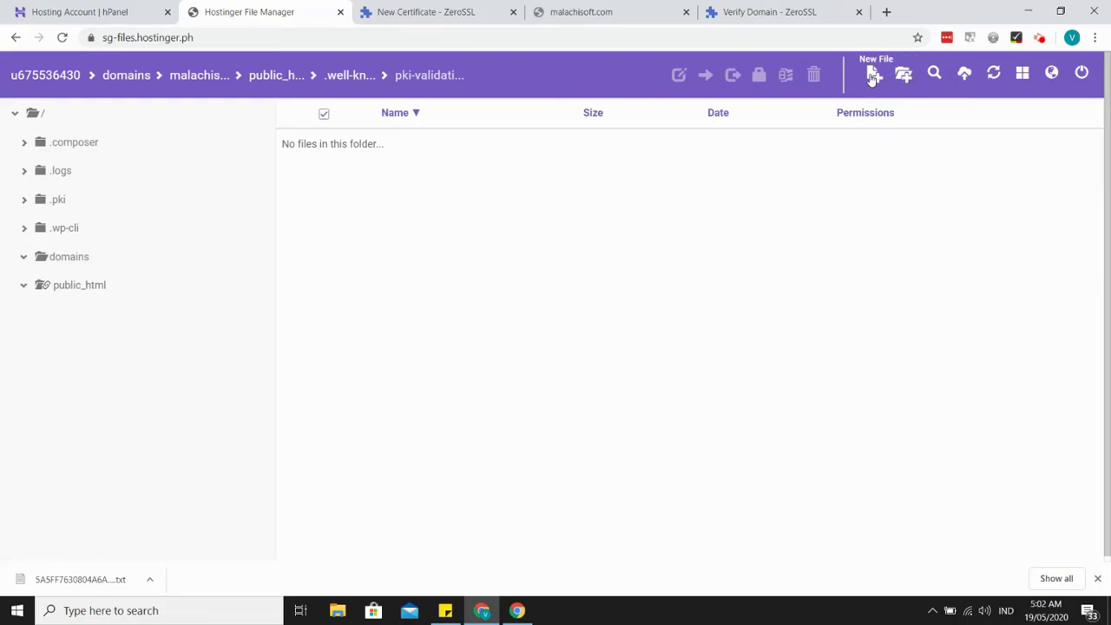
# Upload the downloaded auth .txt file into pki-validation.
pyautogui.click(964, 73)
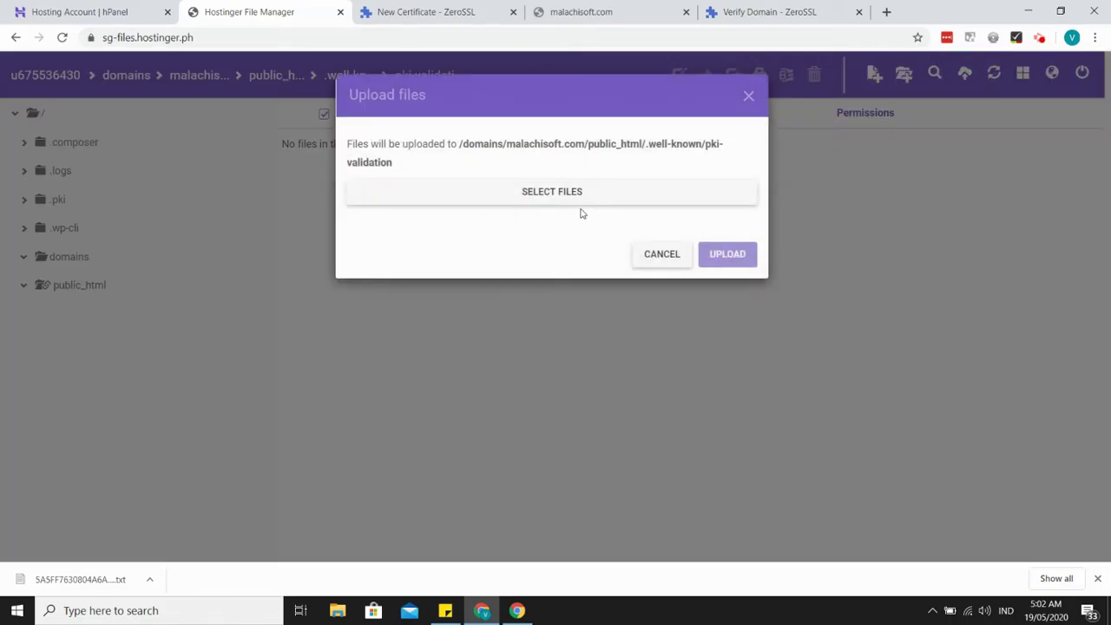
pyautogui.click(635, 207)
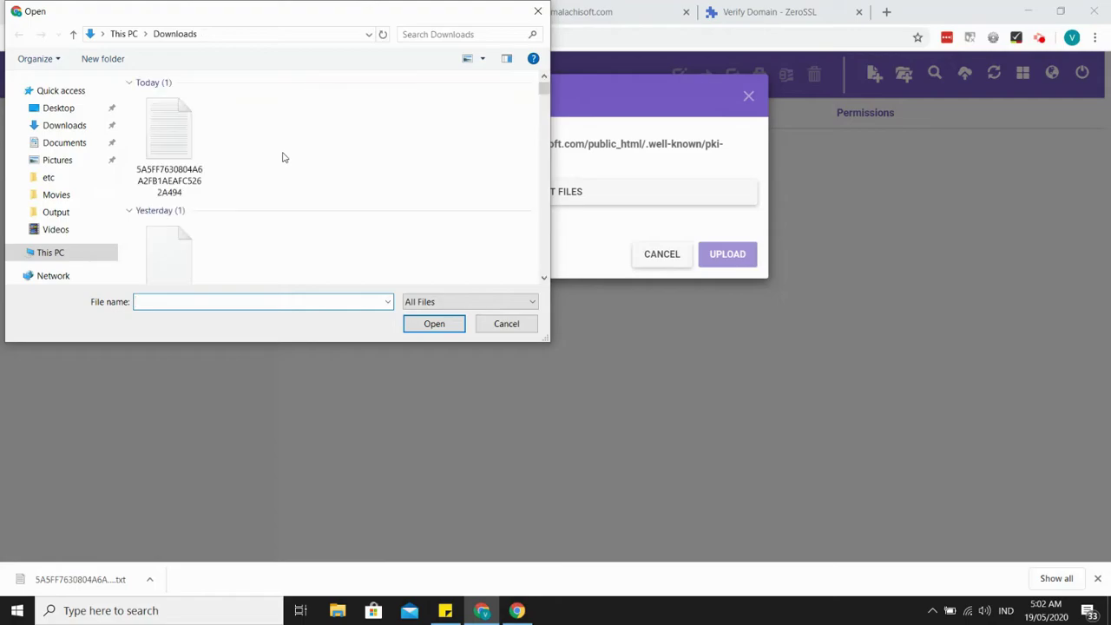
pyautogui.click(175, 149)
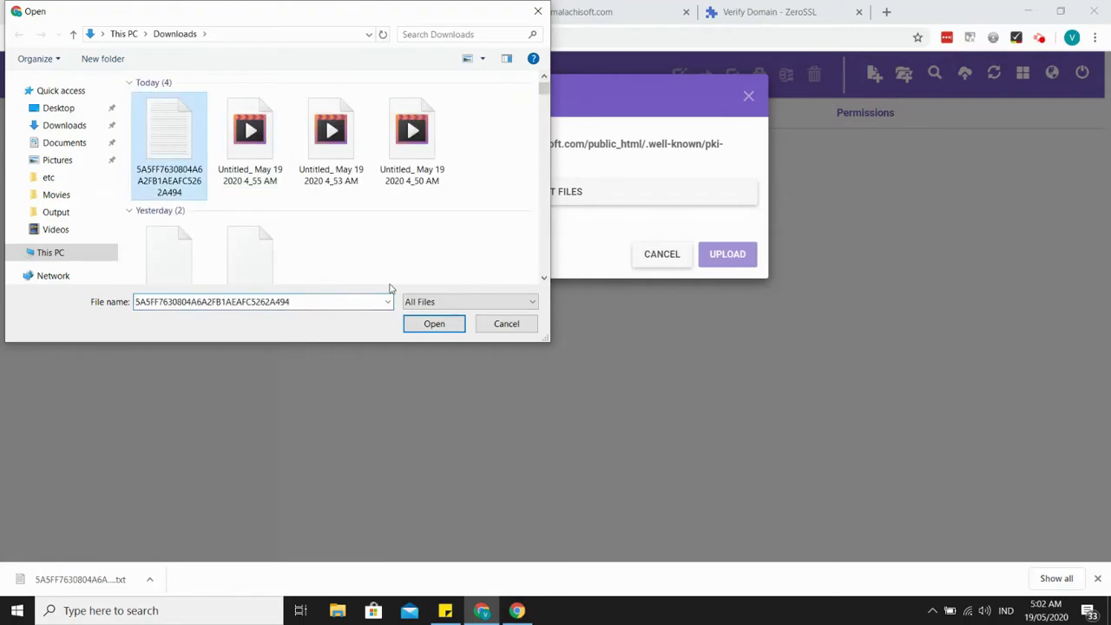
pyautogui.click(434, 323)
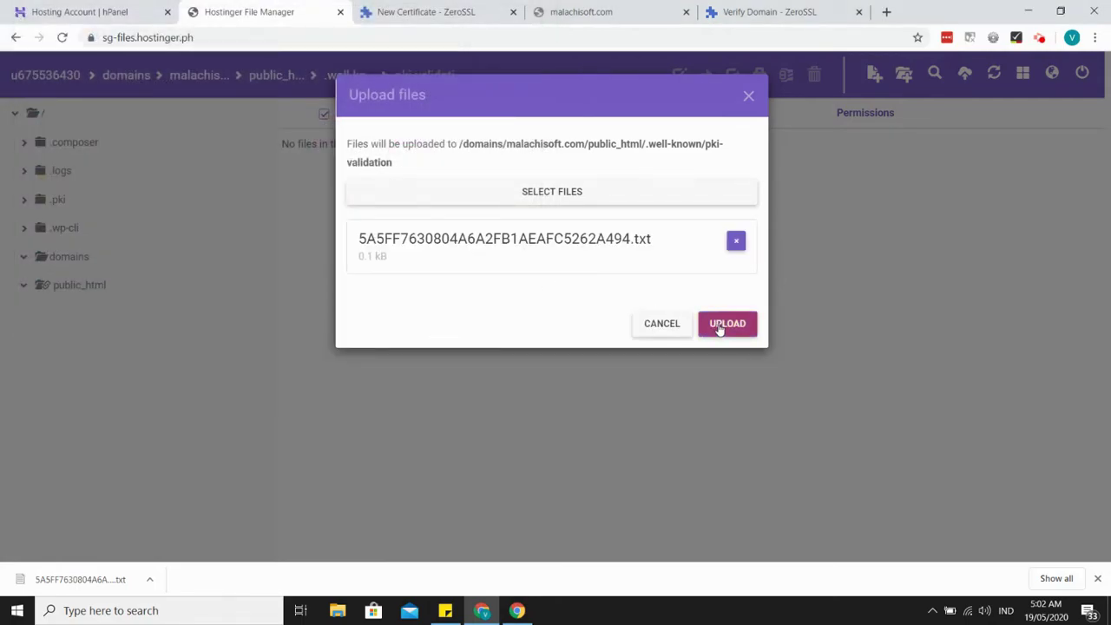
pyautogui.click(720, 328)
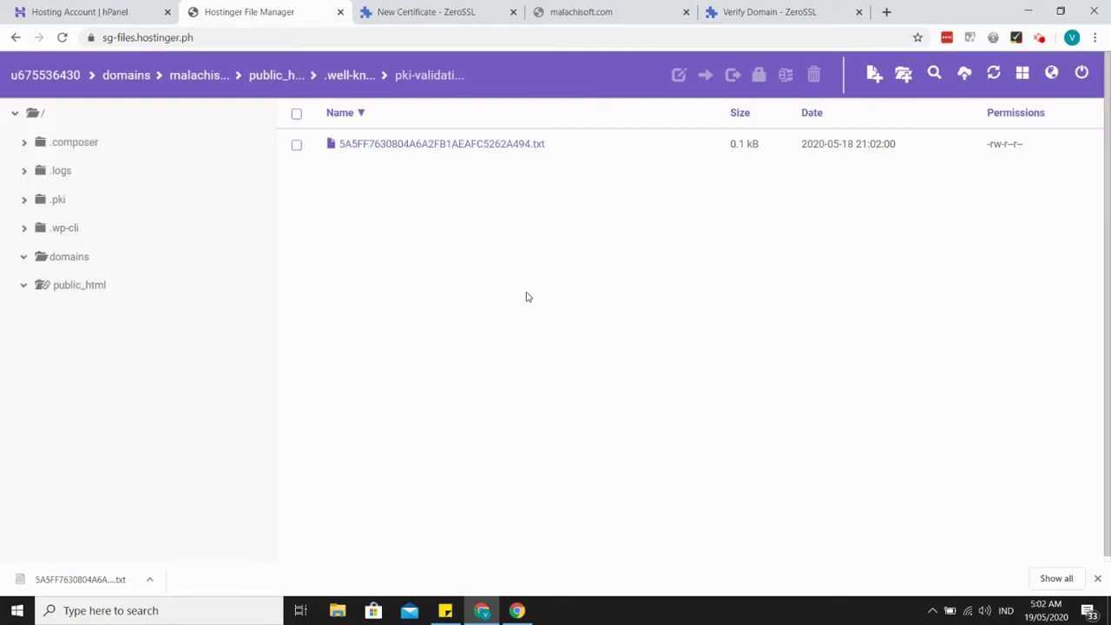
pyautogui.click(752, 11)
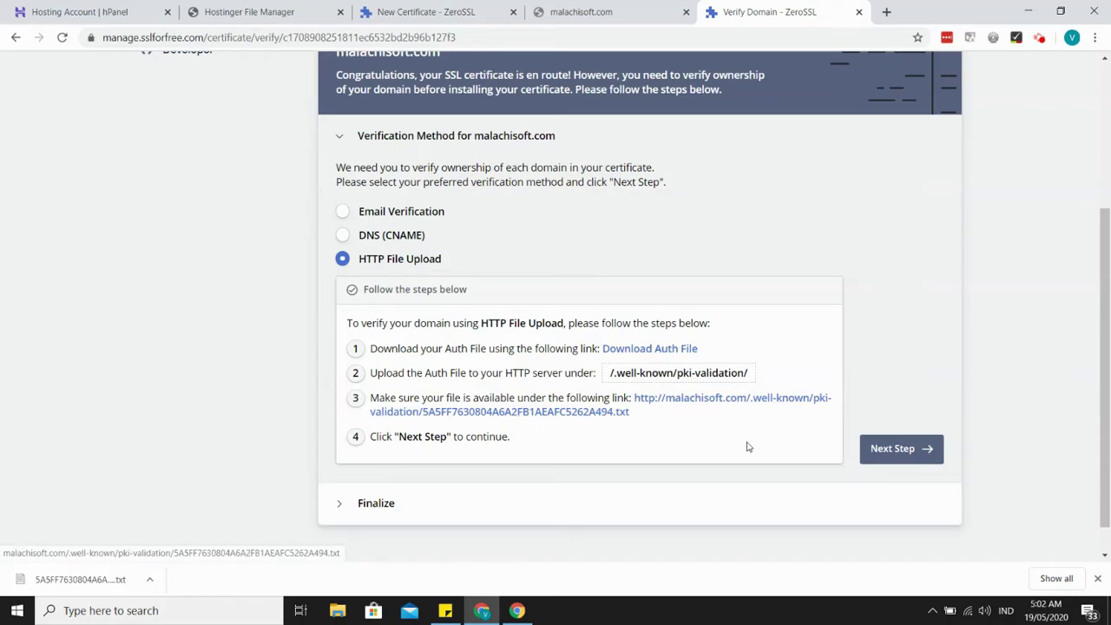
# Finalize and verify the malachisoft.com domain on ZeroSSL.
pyautogui.click(902, 450)
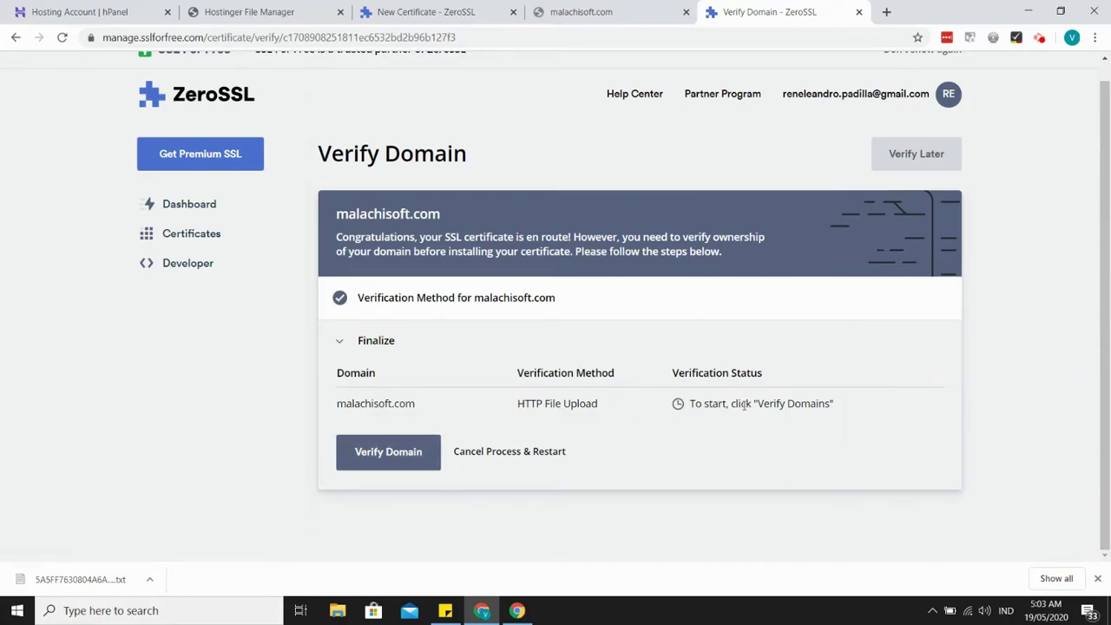
pyautogui.click(397, 453)
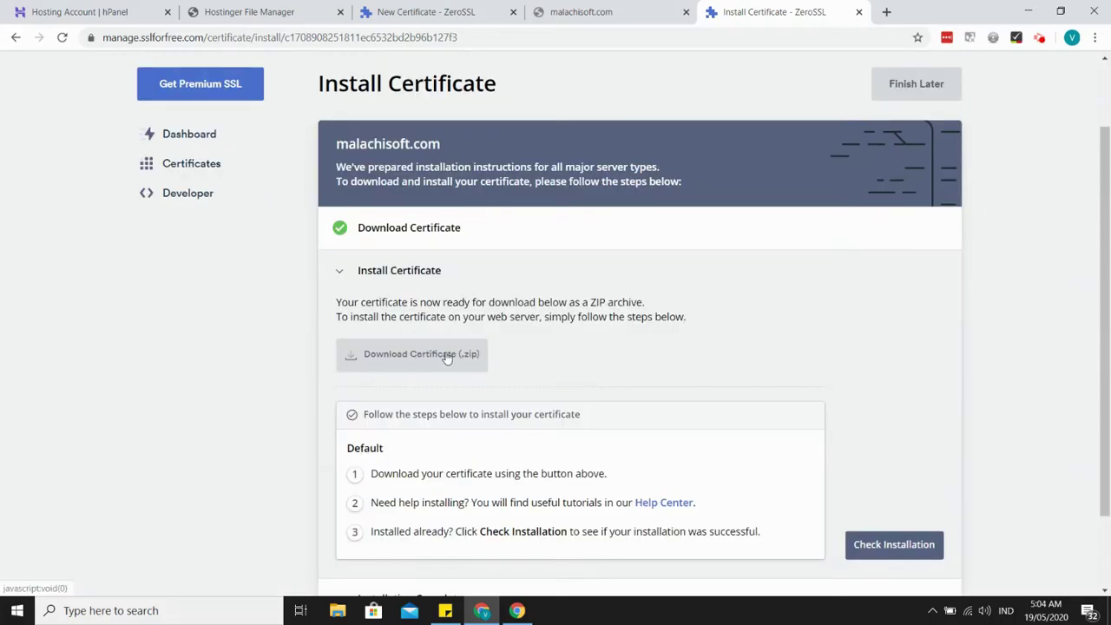
# Download malachisoft.com.zip, extract it to malachisoft.com\, and open the extracted folder.
pyautogui.click(447, 358)
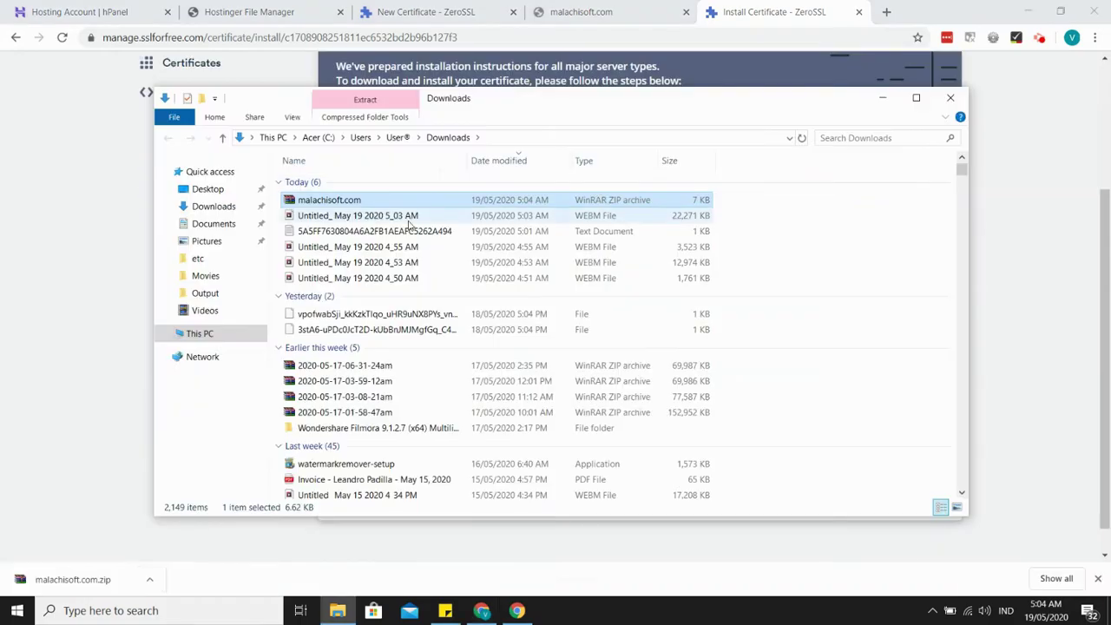
pyautogui.rightClick(334, 204)
pyautogui.click(512, 277)
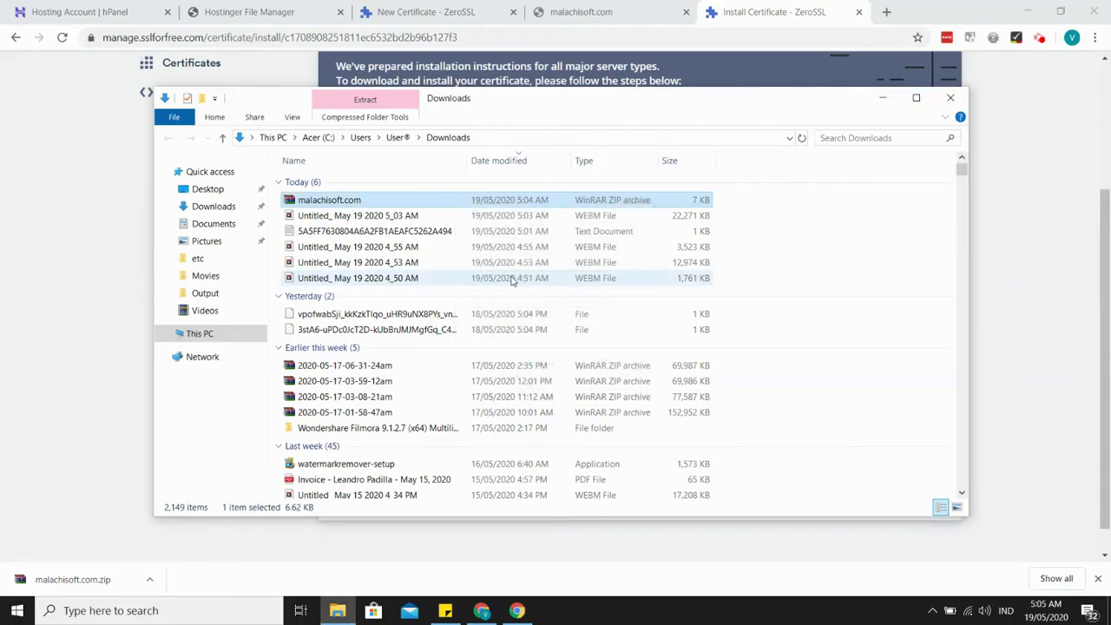
pyautogui.doubleClick(336, 295)
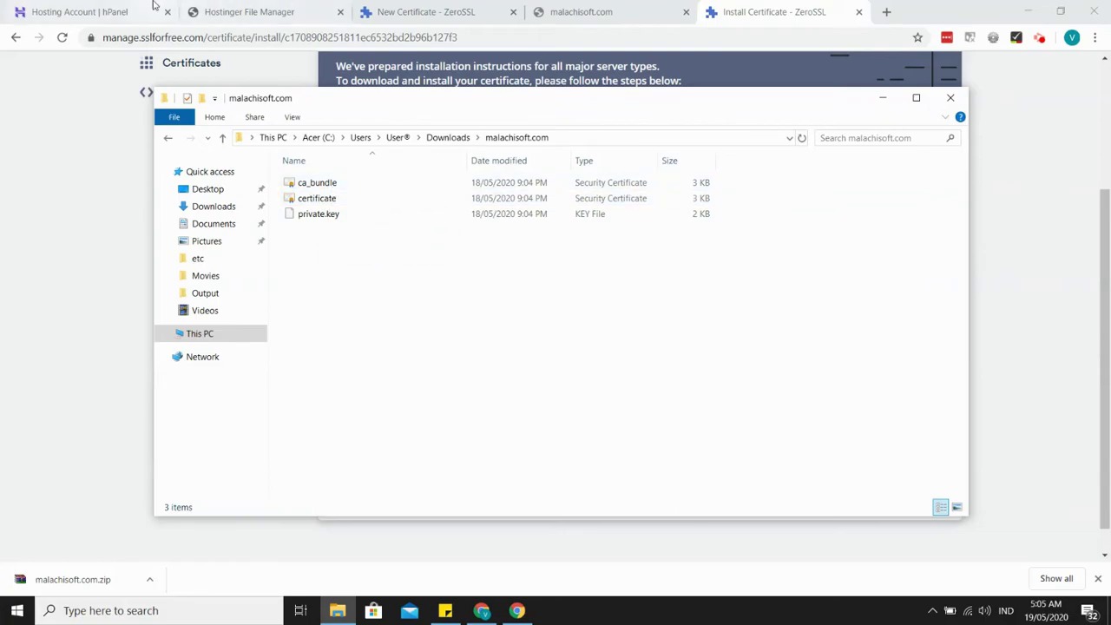
pyautogui.click(111, 6)
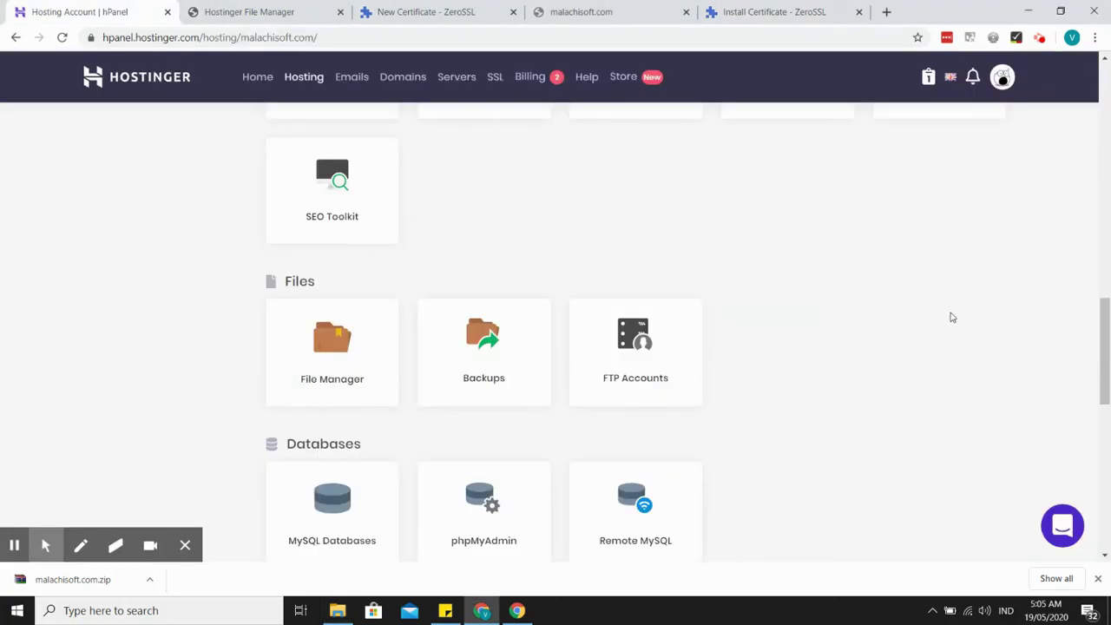
# Go to hPanel's Custom SSL form and focus its Certificate (CRT) and Private key fields.
pyautogui.moveTo(1105, 334); pyautogui.dragTo(1107, 420)
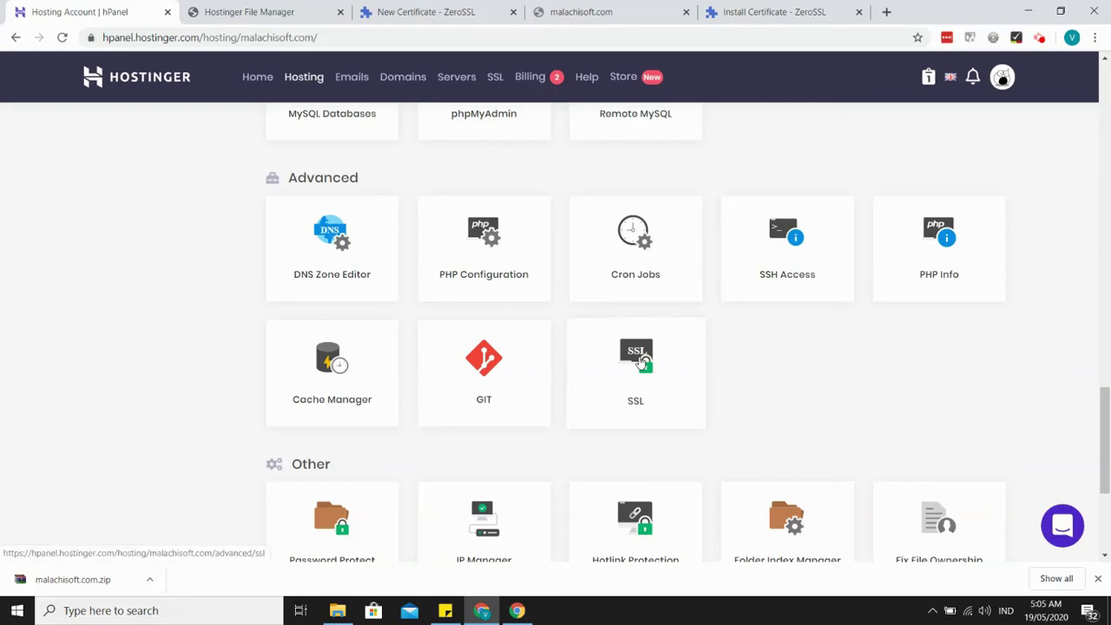
pyautogui.click(642, 363)
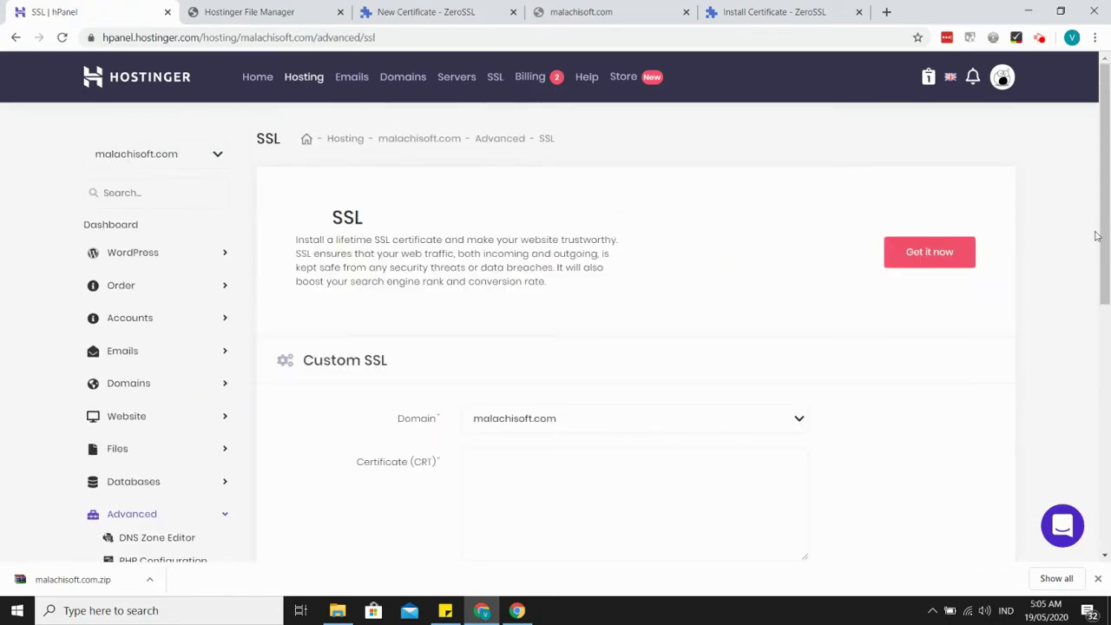
pyautogui.moveTo(1104, 224); pyautogui.dragTo(1105, 353)
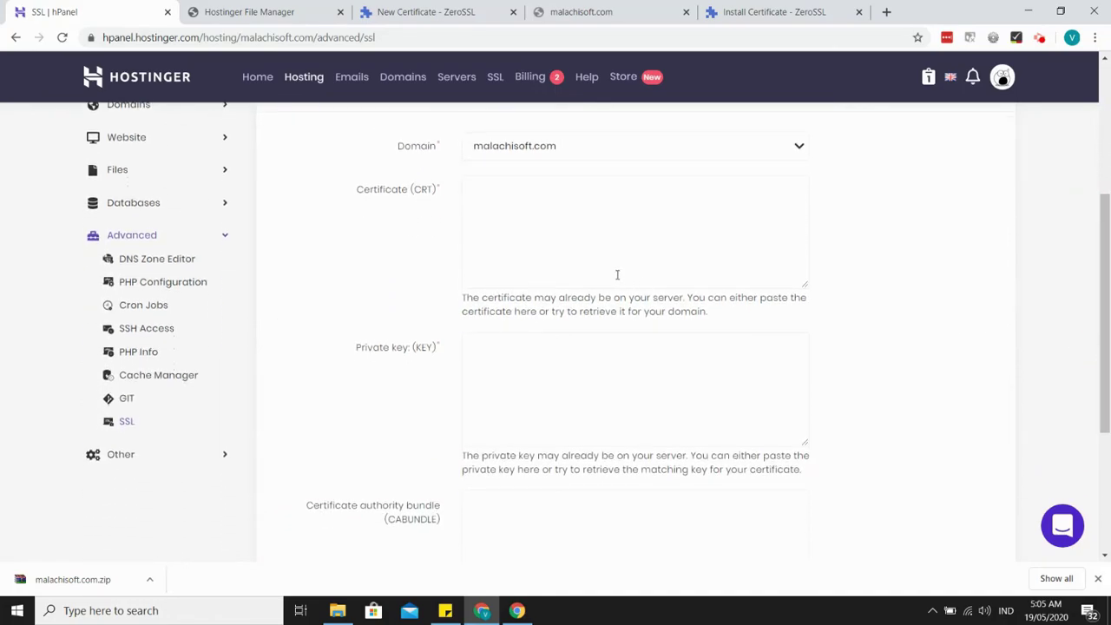
pyautogui.click(546, 214)
pyautogui.click(560, 379)
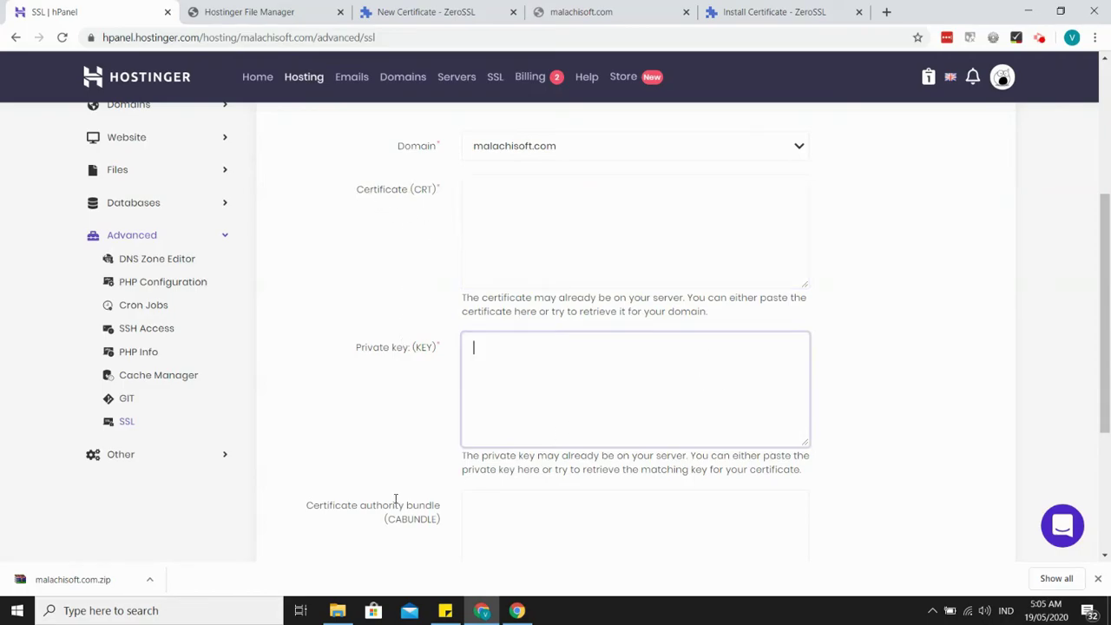
pyautogui.moveTo(1110, 306); pyautogui.dragTo(1108, 379)
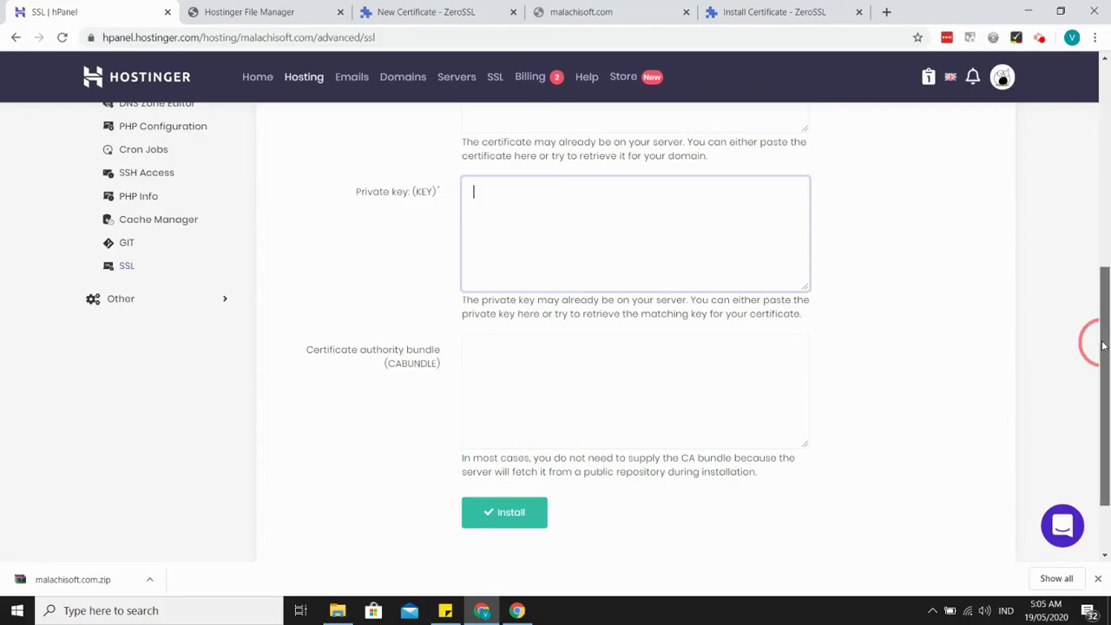
pyautogui.moveTo(1104, 347); pyautogui.dragTo(1103, 273)
pyautogui.click(705, 257)
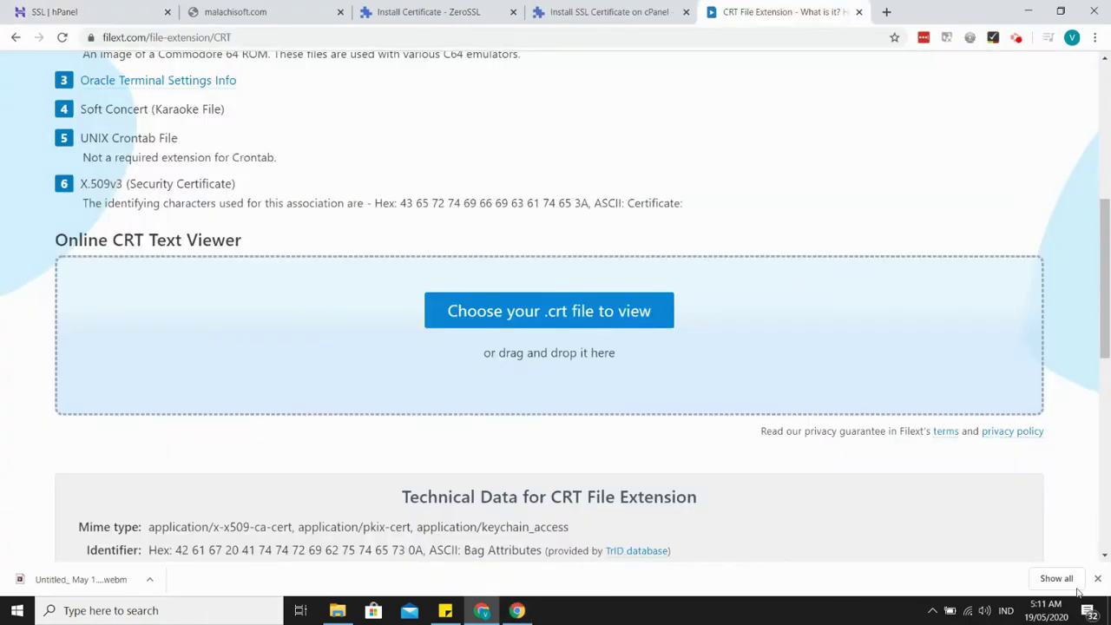
# Load Downloads > malachisoft.com > certificate into the FILExt CRT viewer.
pyautogui.click(1098, 578)
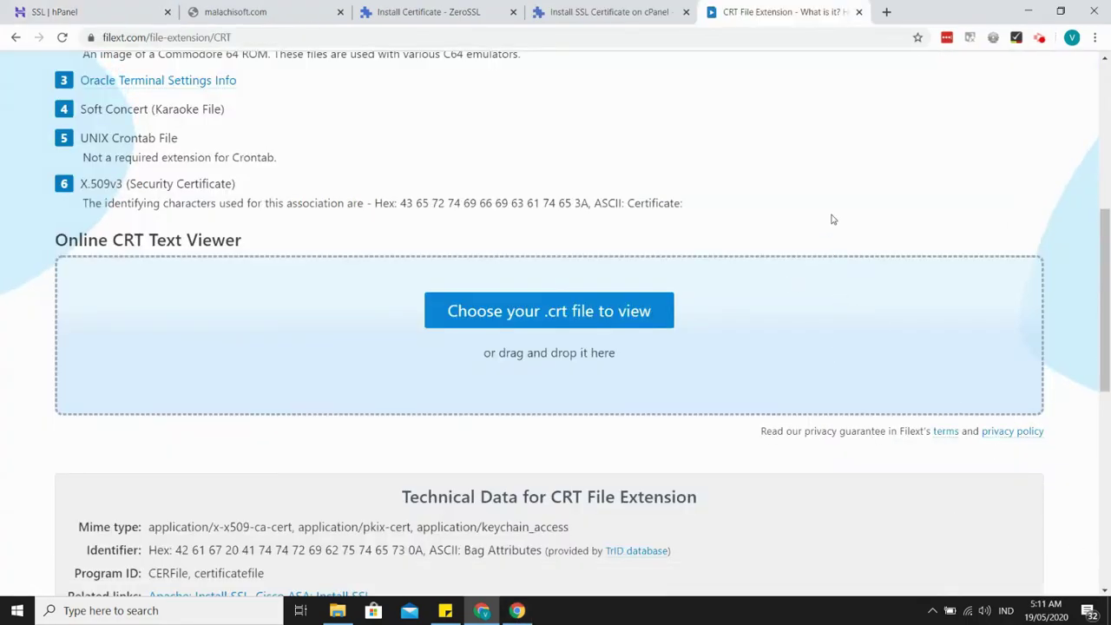
pyautogui.click(338, 610)
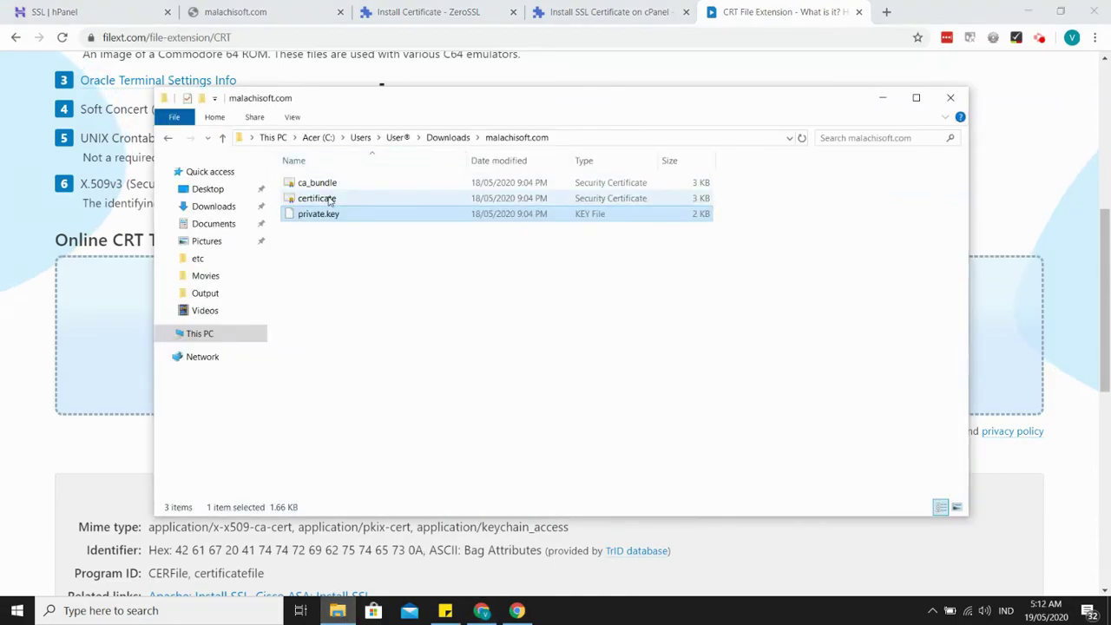
pyautogui.click(752, 7)
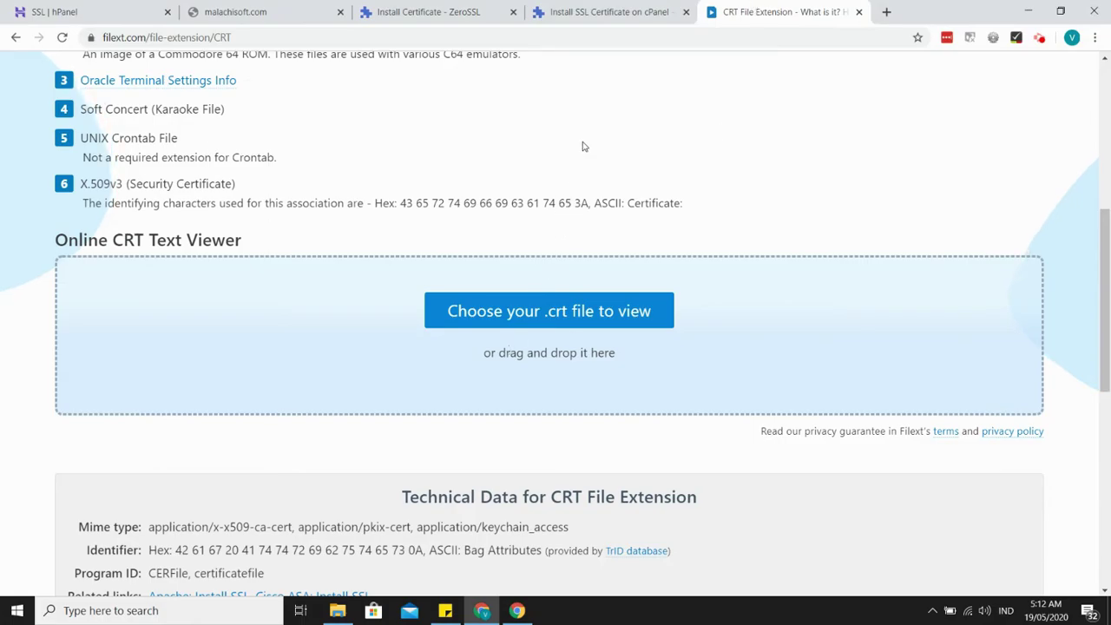
pyautogui.click(552, 317)
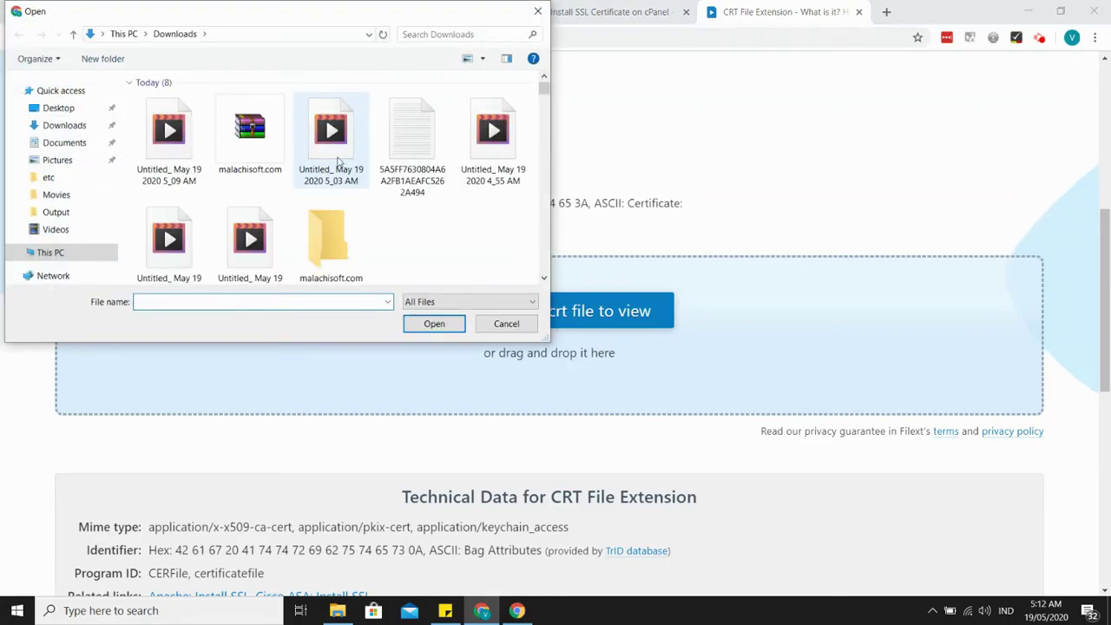
pyautogui.doubleClick(334, 238)
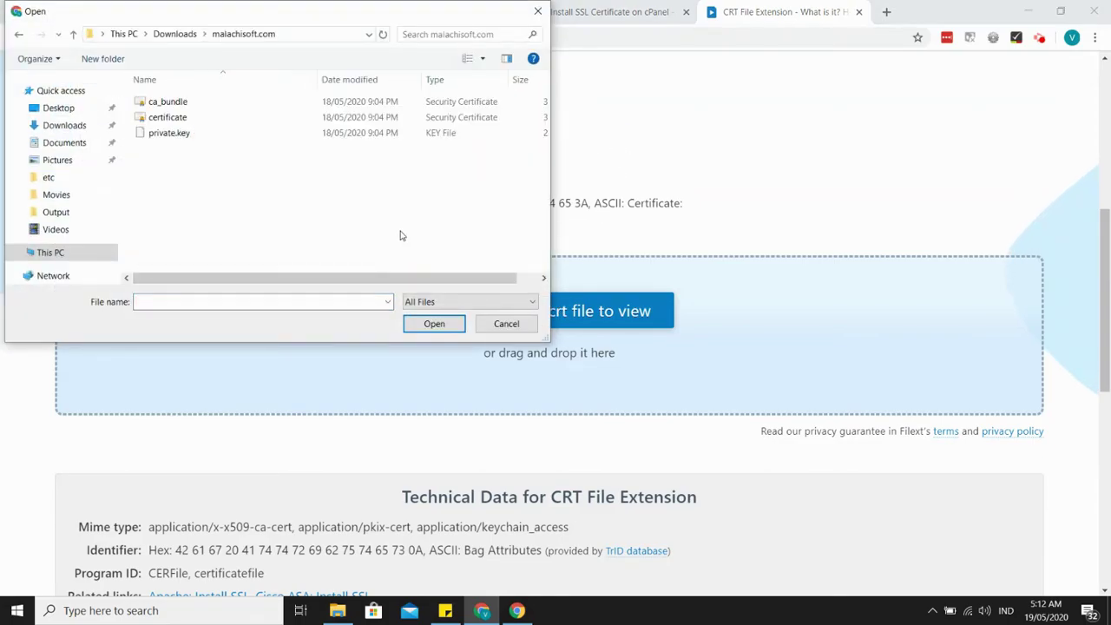
pyautogui.click(174, 118)
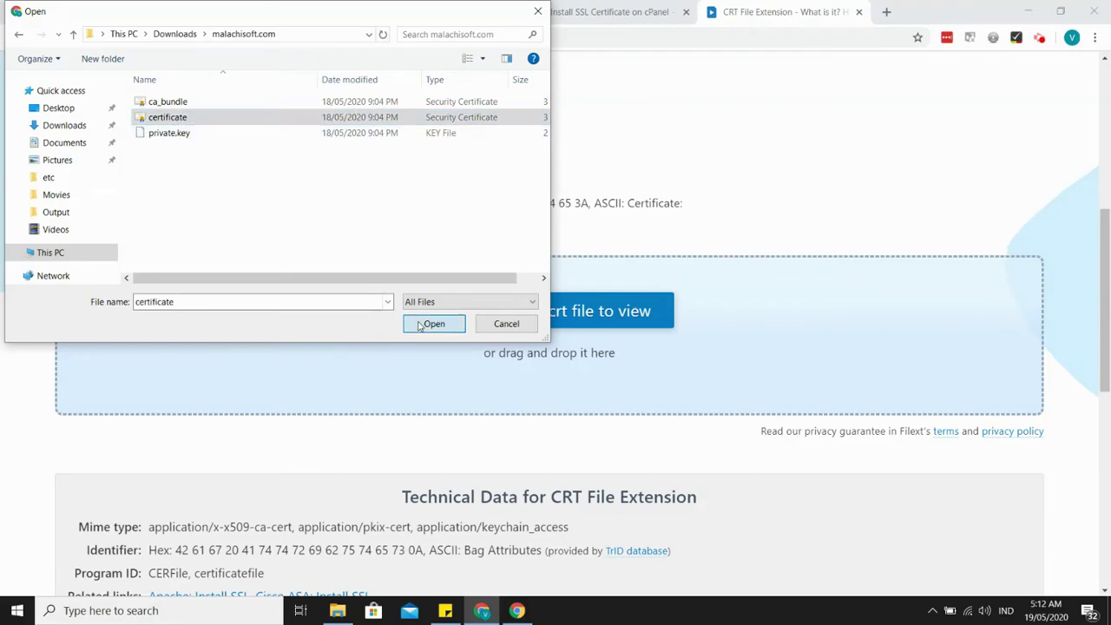
pyautogui.click(433, 324)
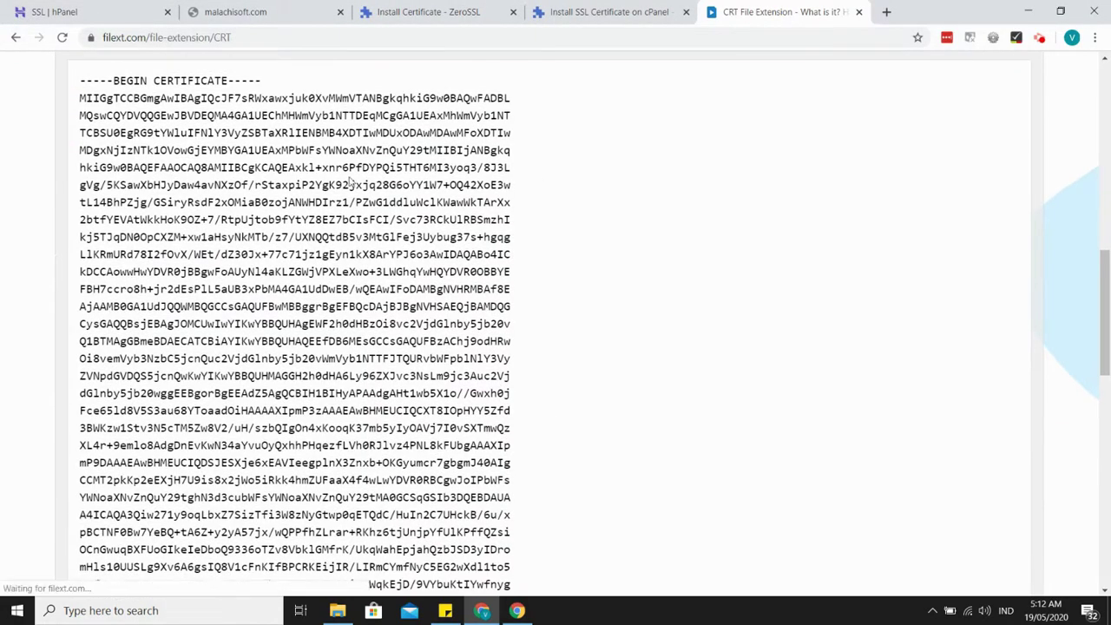
# Select the certificate text from BEGIN CERTIFICATE to END CERTIFICATE.
pyautogui.moveTo(1107, 280)
pyautogui.mouseDown()
pyautogui.moveTo(1106, 442)
pyautogui.moveTo(1107, 269)
pyautogui.mouseUp()
pyautogui.moveTo(322, 211); pyautogui.dragTo(476, 212)
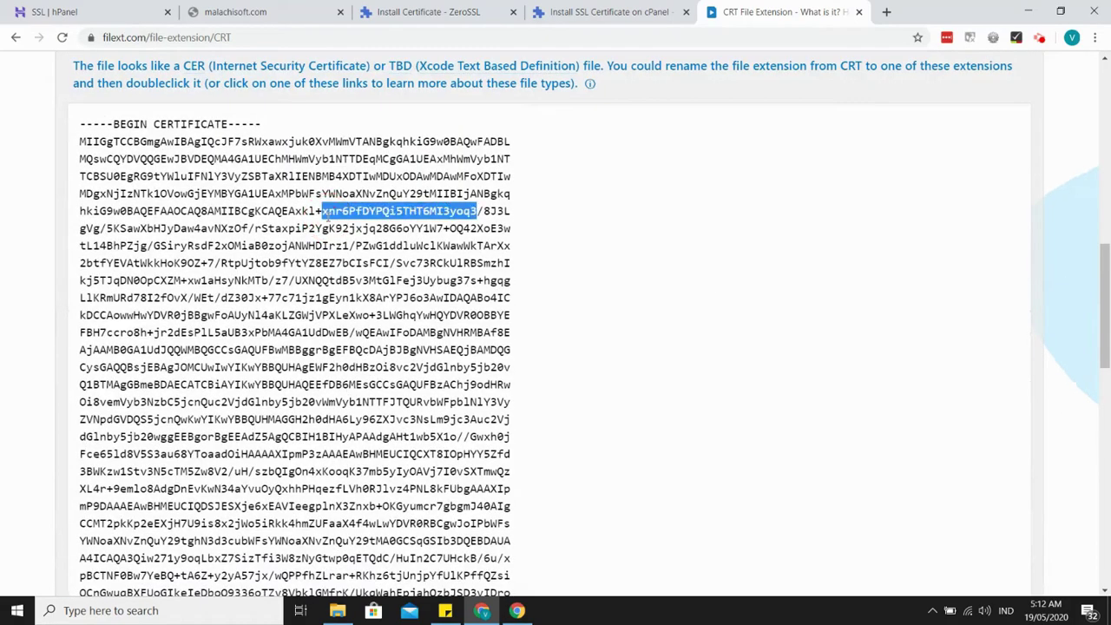
pyautogui.hotkey('ctrl', 'a')
pyautogui.click(83, 129)
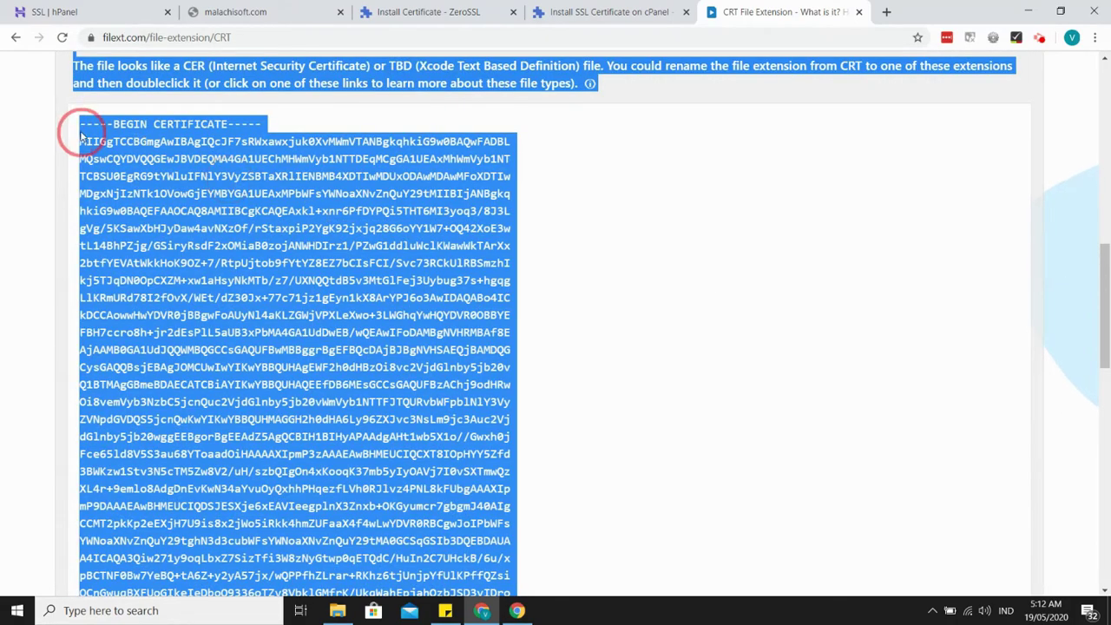
pyautogui.moveTo(83, 129); pyautogui.dragTo(429, 312)
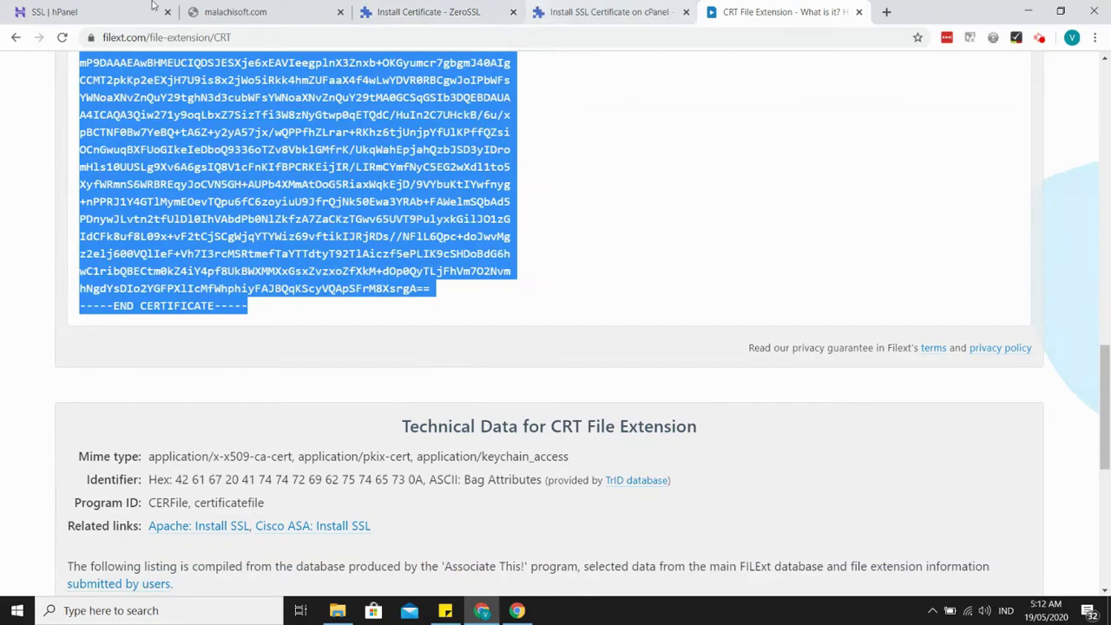
# Paste the copied certificate into hPanel's Certificate (CRT) field.
pyautogui.click(119, 10)
pyautogui.click(601, 237)
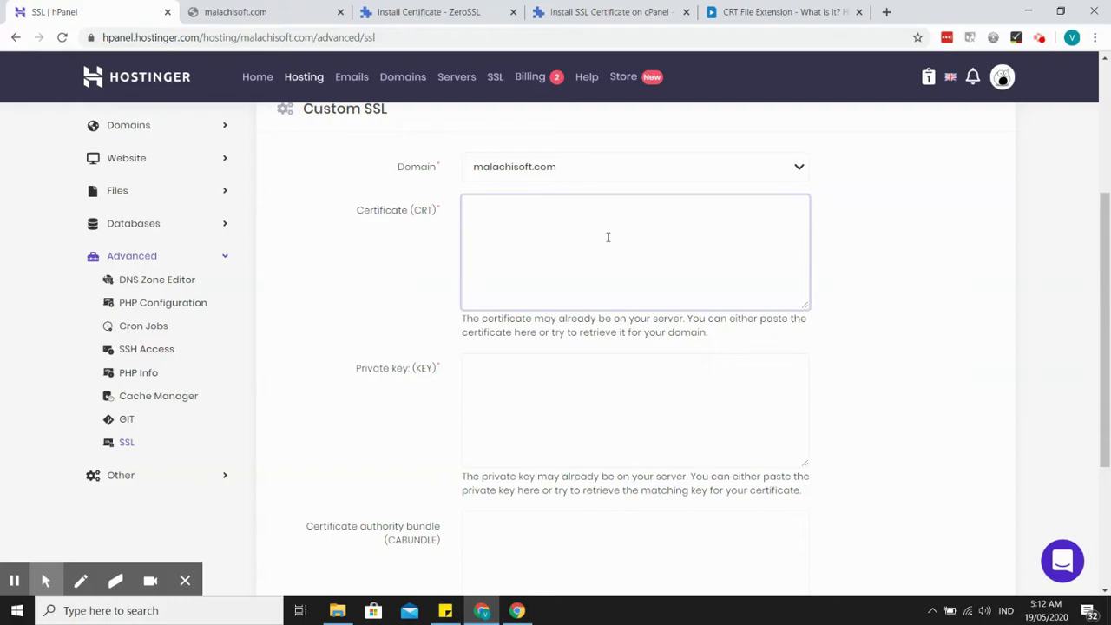
pyautogui.hotkey('ctrl', 'v')
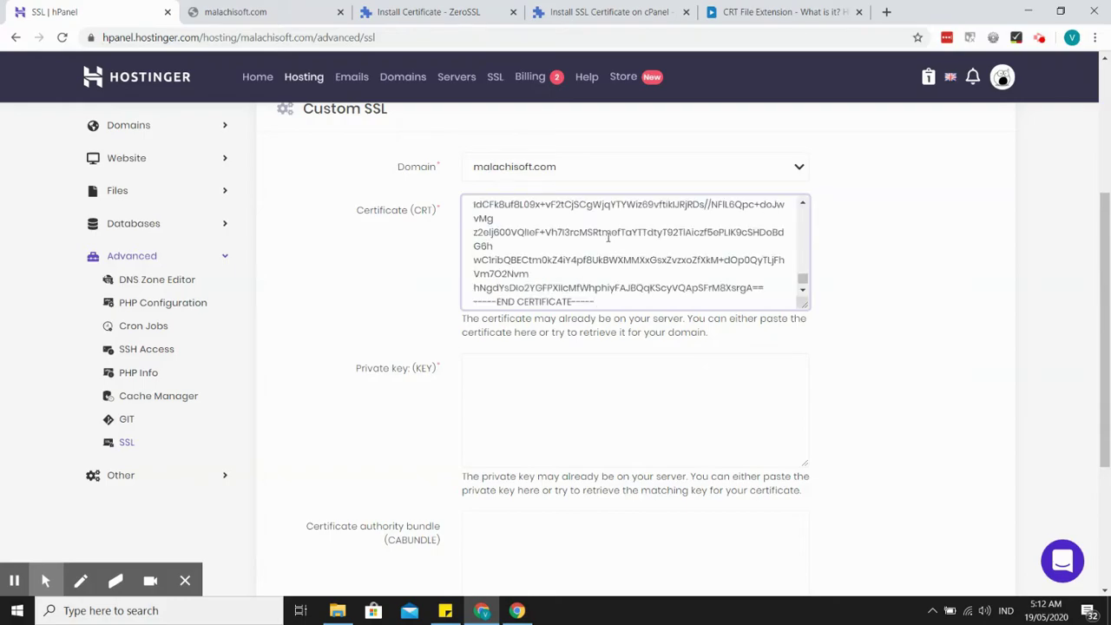
pyautogui.moveTo(1104, 278); pyautogui.dragTo(1074, 351)
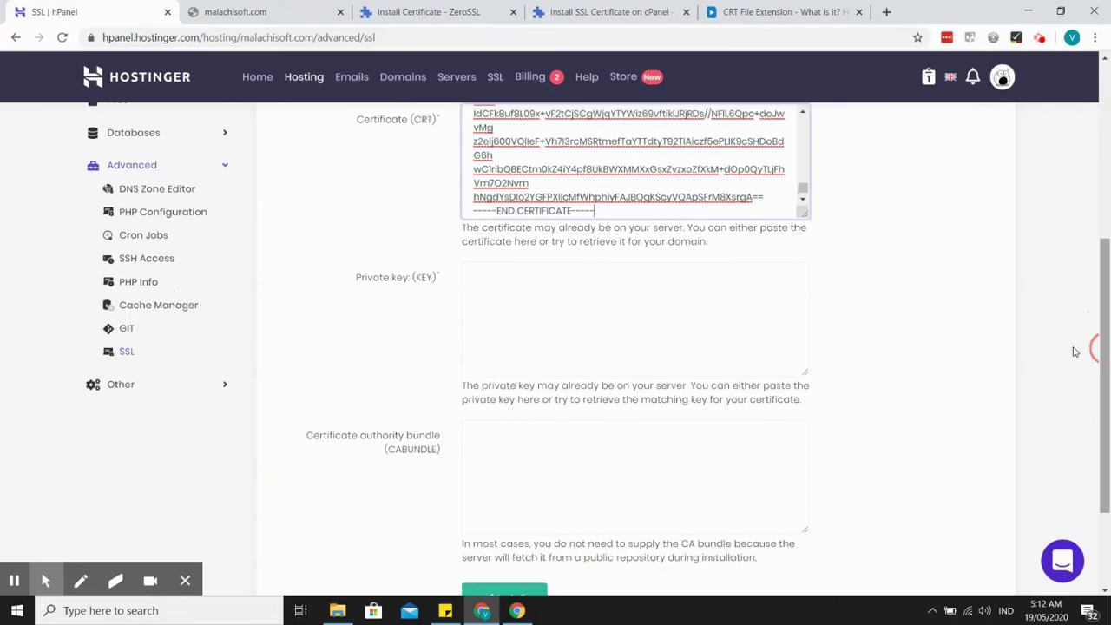
# Load private.key (1706 bytes) into FILExt's viewer and select the full RSA private key text.
pyautogui.click(752, 10)
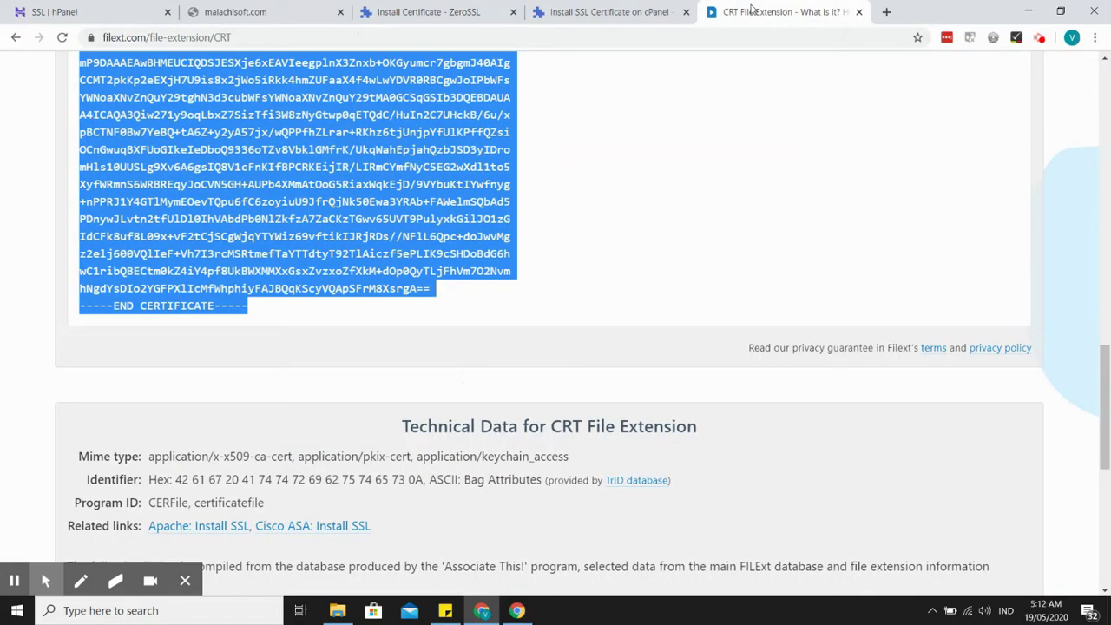
pyautogui.moveTo(1102, 388); pyautogui.dragTo(1108, 191)
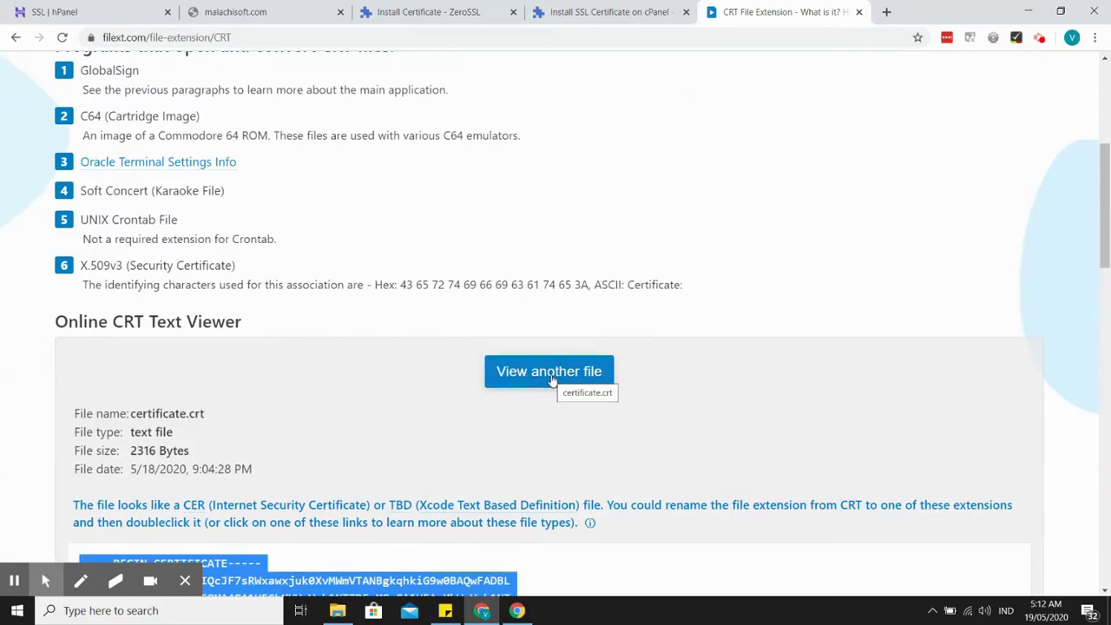
pyautogui.click(552, 380)
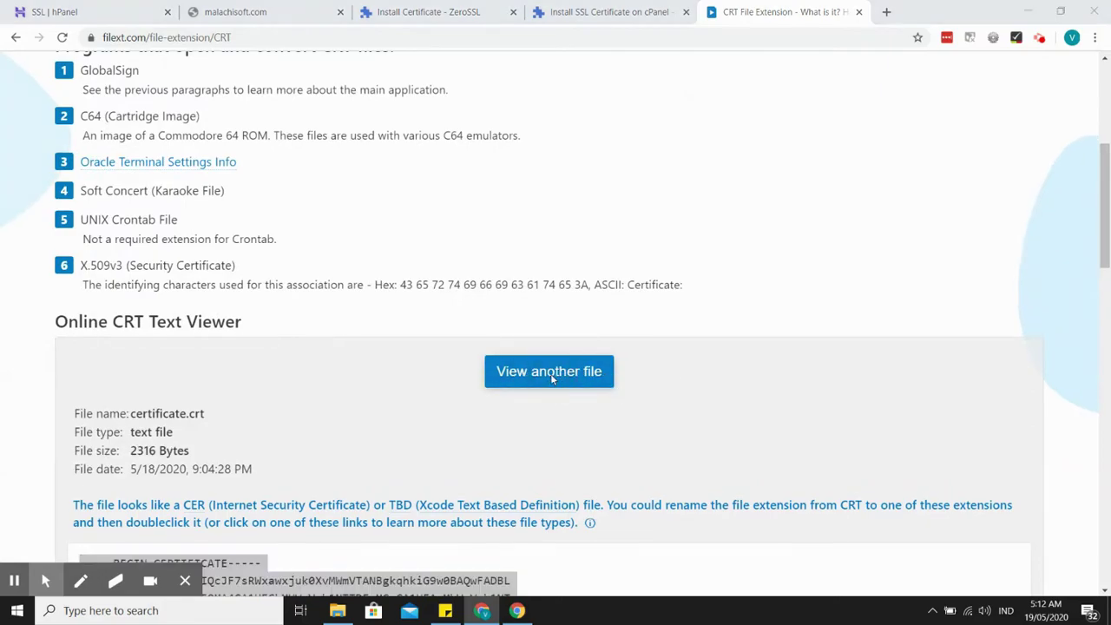
pyautogui.click(169, 133)
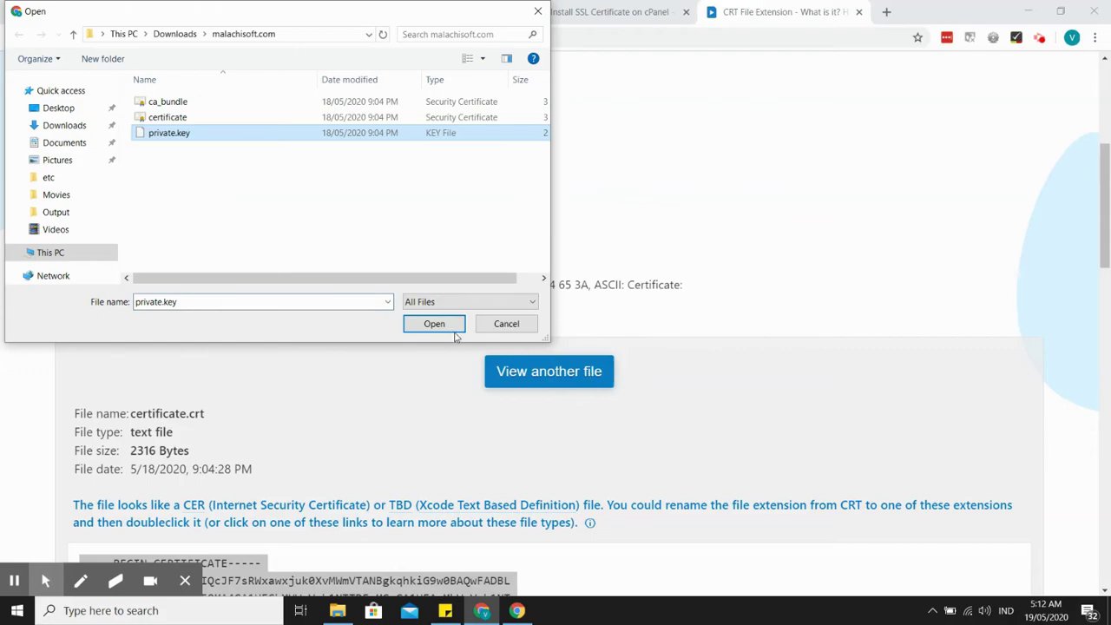
pyautogui.click(453, 330)
pyautogui.scroll(-3, 102, 229)
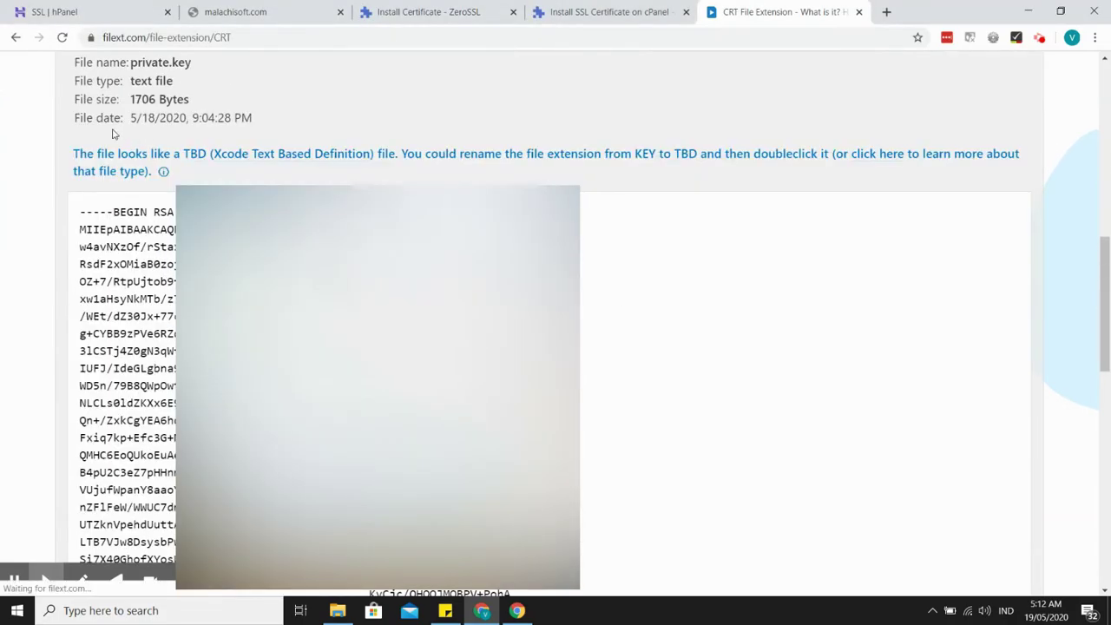
pyautogui.moveTo(81, 212); pyautogui.dragTo(449, 181)
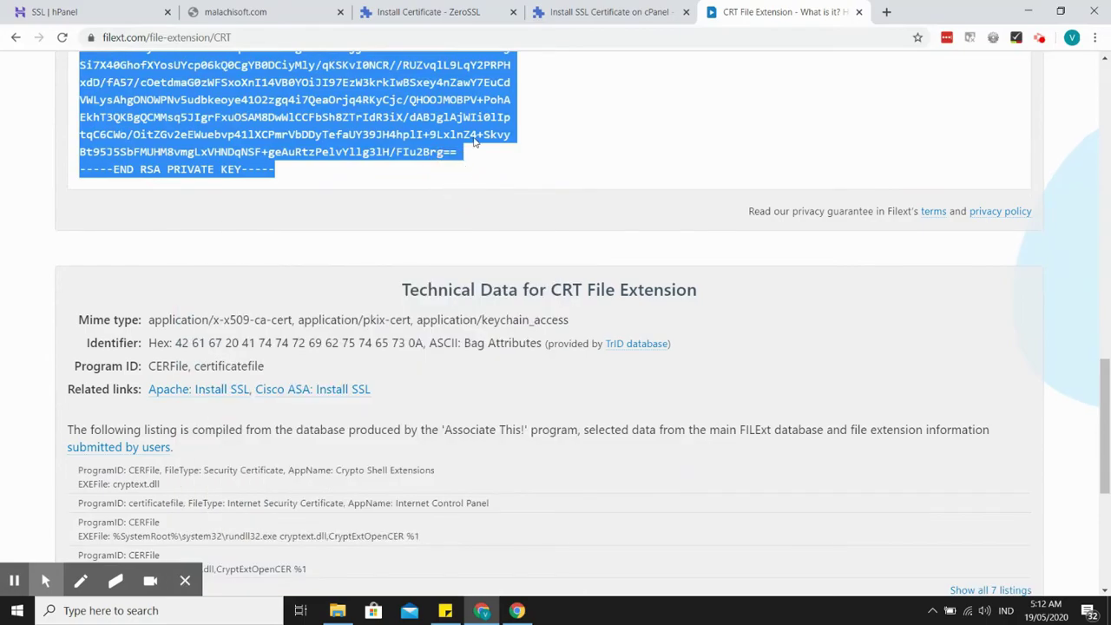
# Paste the RSA private key into hPanel's Private key (KEY) field and install the certificate for malachisoft.com.
pyautogui.click(130, 9)
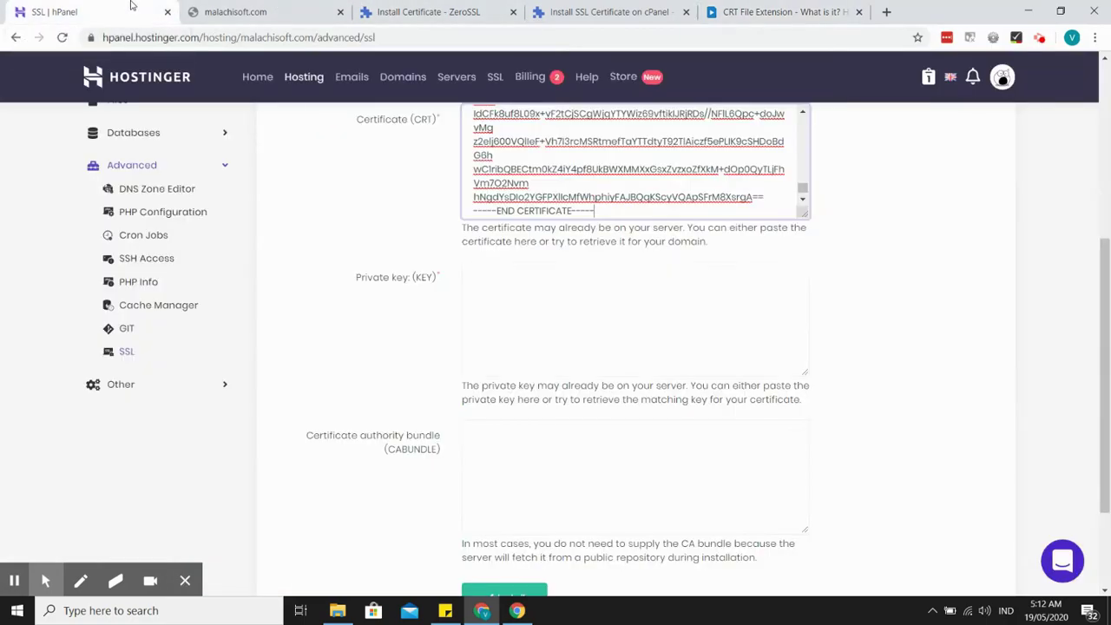
pyautogui.click(601, 288)
pyautogui.hotkey('ctrl', 'v')
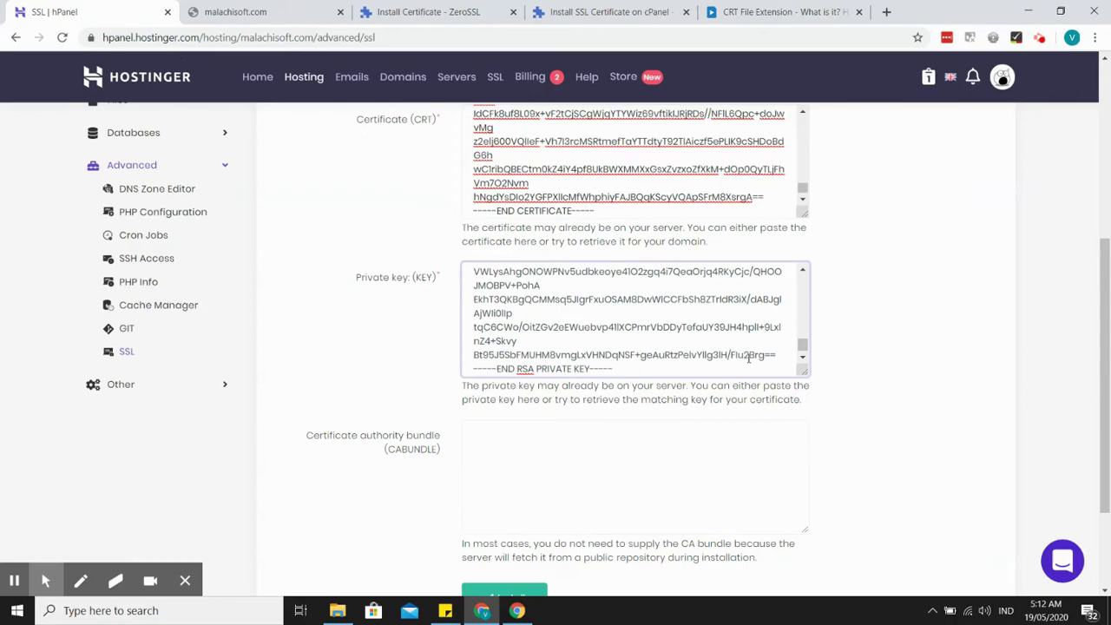
pyautogui.scroll(-3, 748, 364)
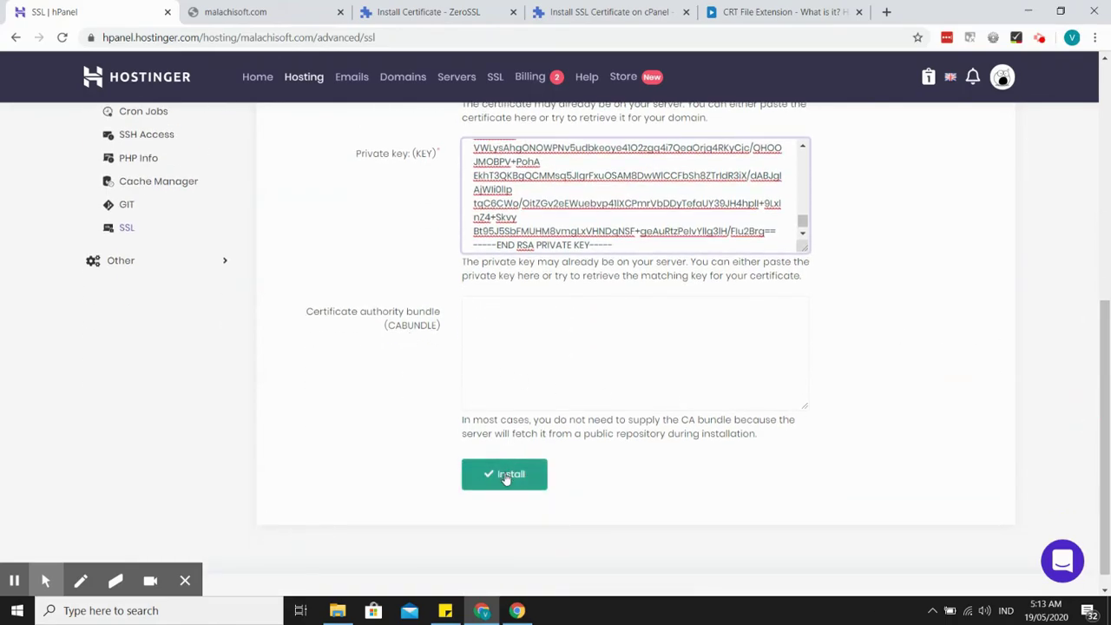
pyautogui.click(506, 475)
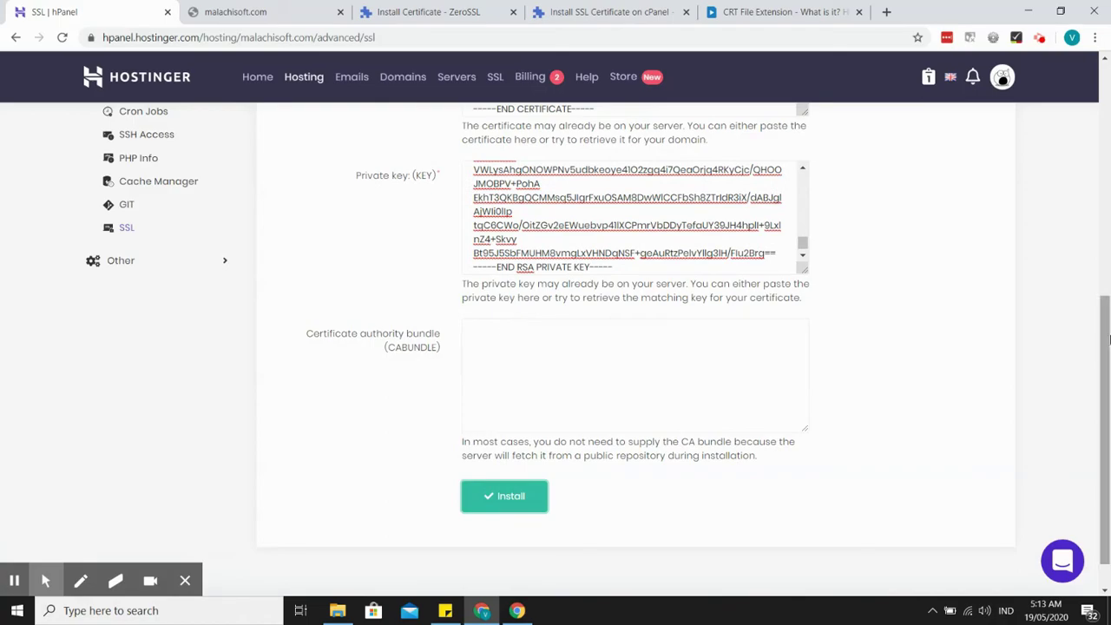
pyautogui.moveTo(1103, 349); pyautogui.dragTo(1101, 127)
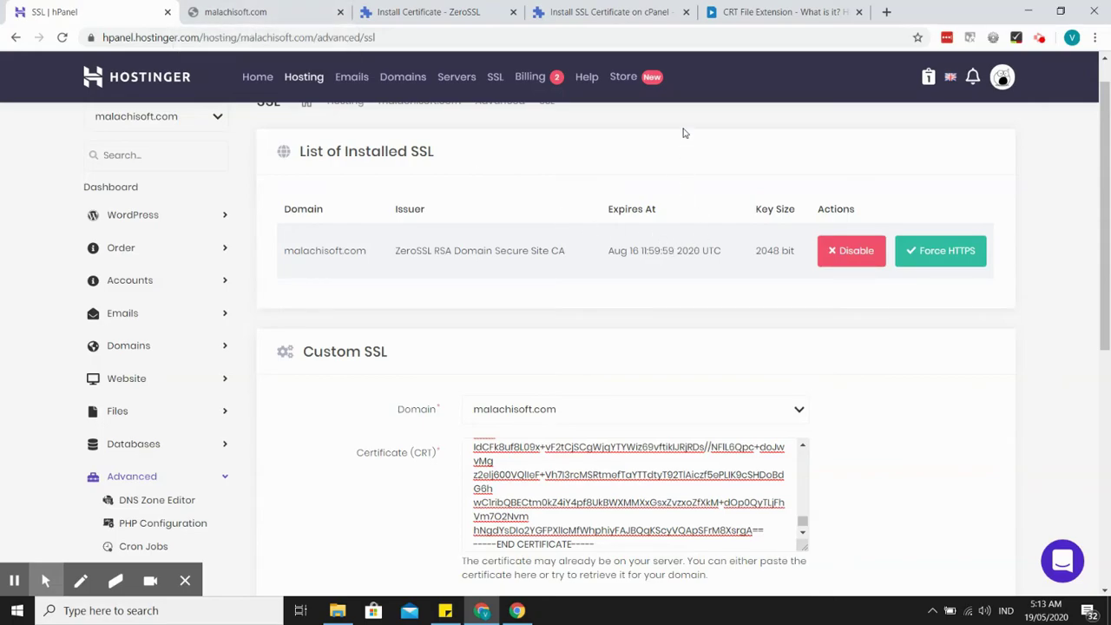
# Reload the malachisoft.com error page in its tab.
pyautogui.click(284, 5)
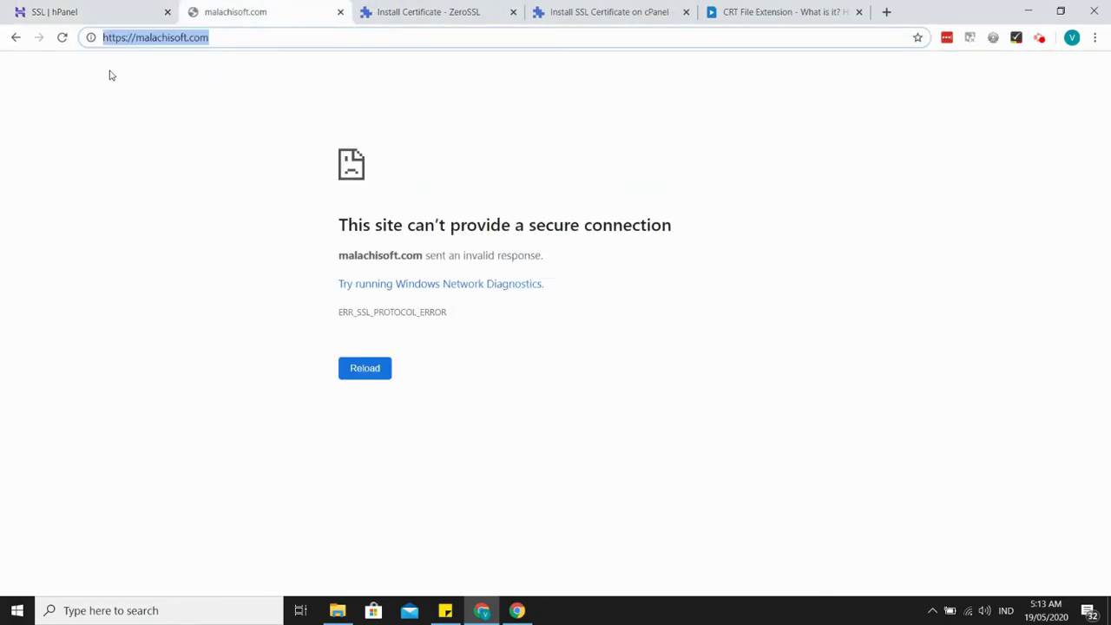
pyautogui.click(62, 38)
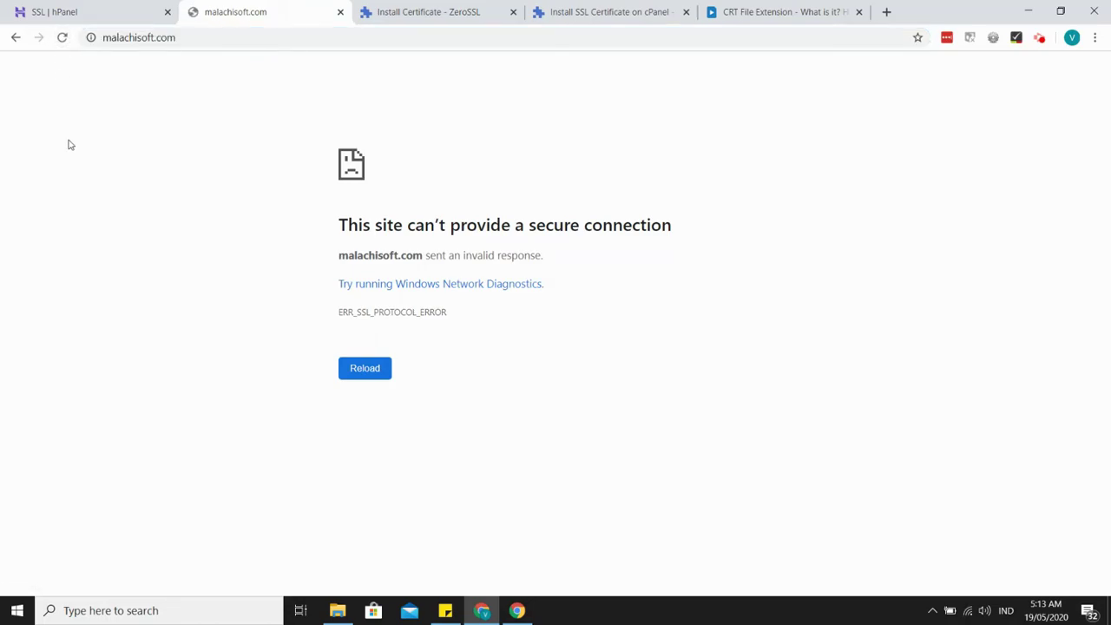
pyautogui.click(200, 39)
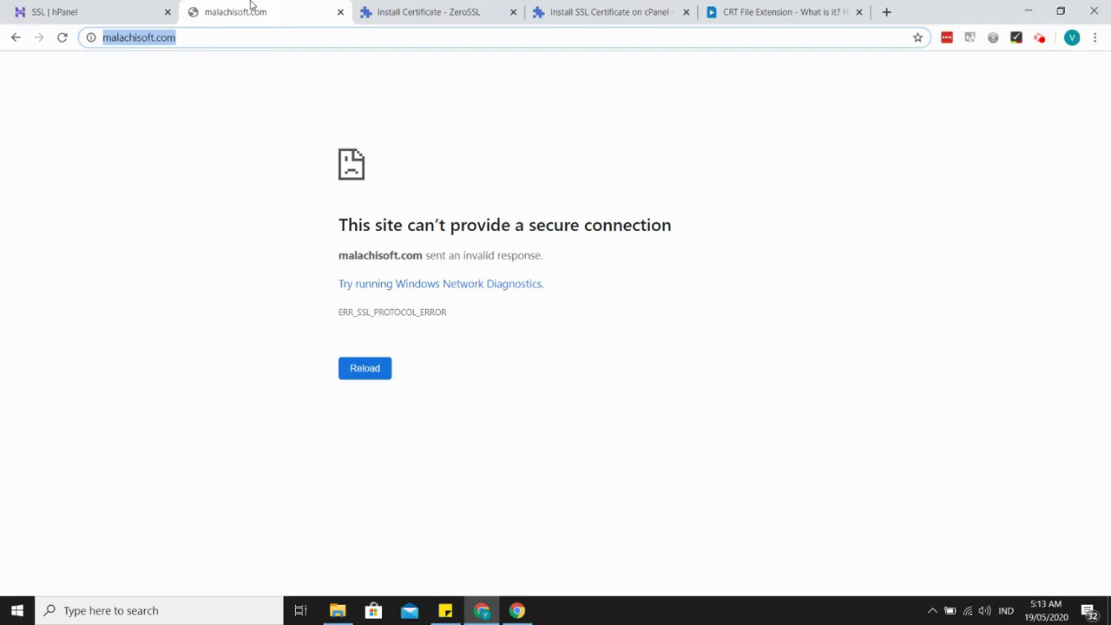
# Run ZeroSSL's Check Installation, which reports not installed yet, then return to hPanel's SSL page.
pyautogui.click(637, 7)
pyautogui.click(453, 11)
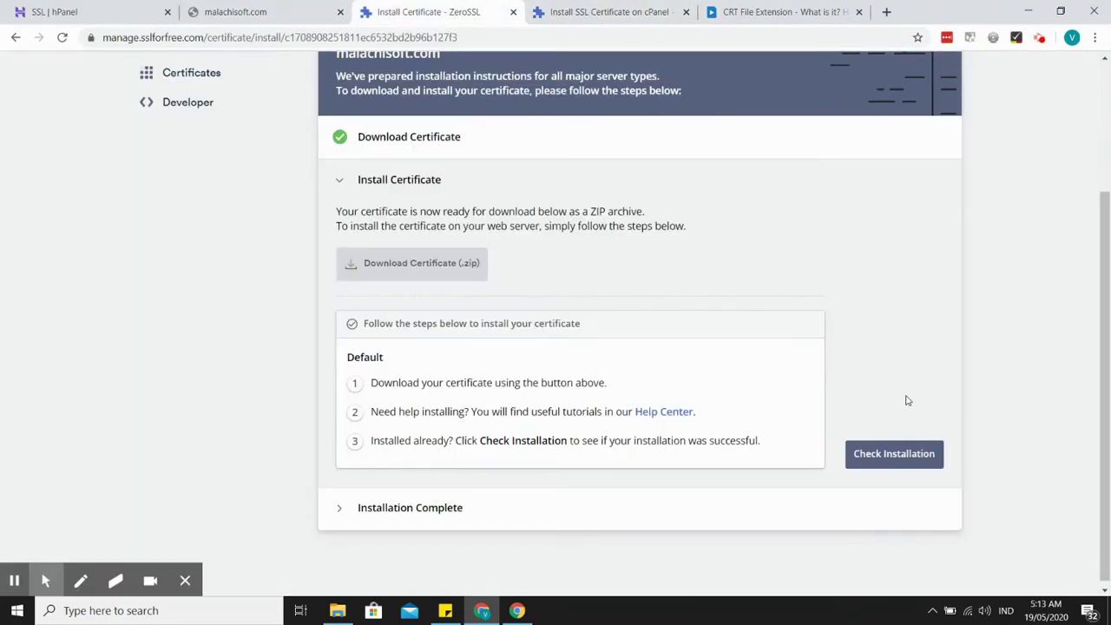
pyautogui.click(892, 458)
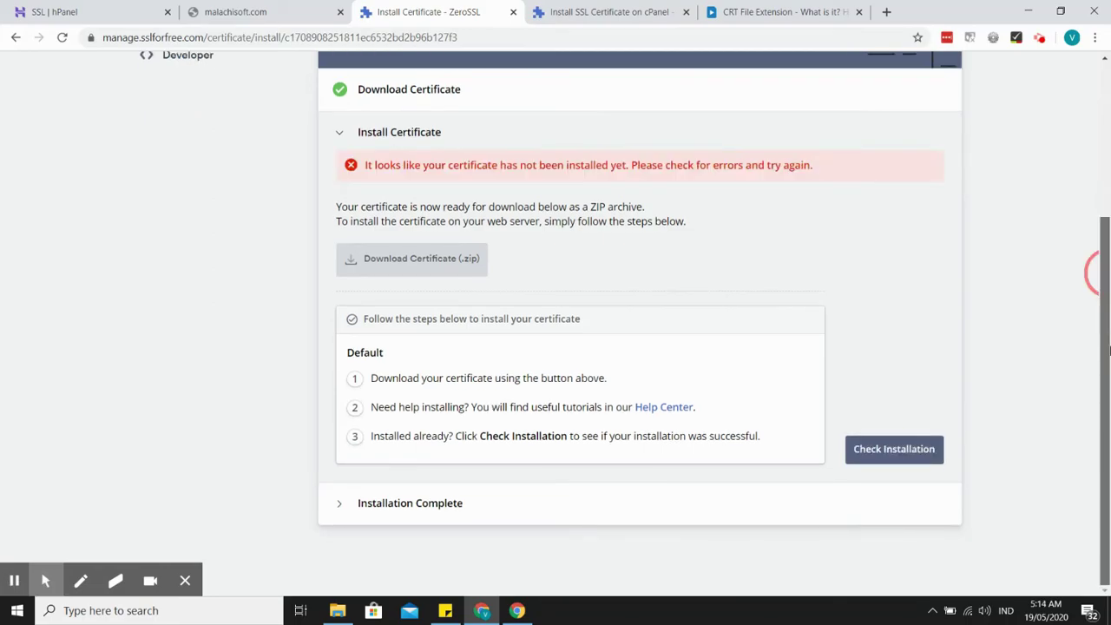
pyautogui.moveTo(1108, 350); pyautogui.dragTo(1108, 189)
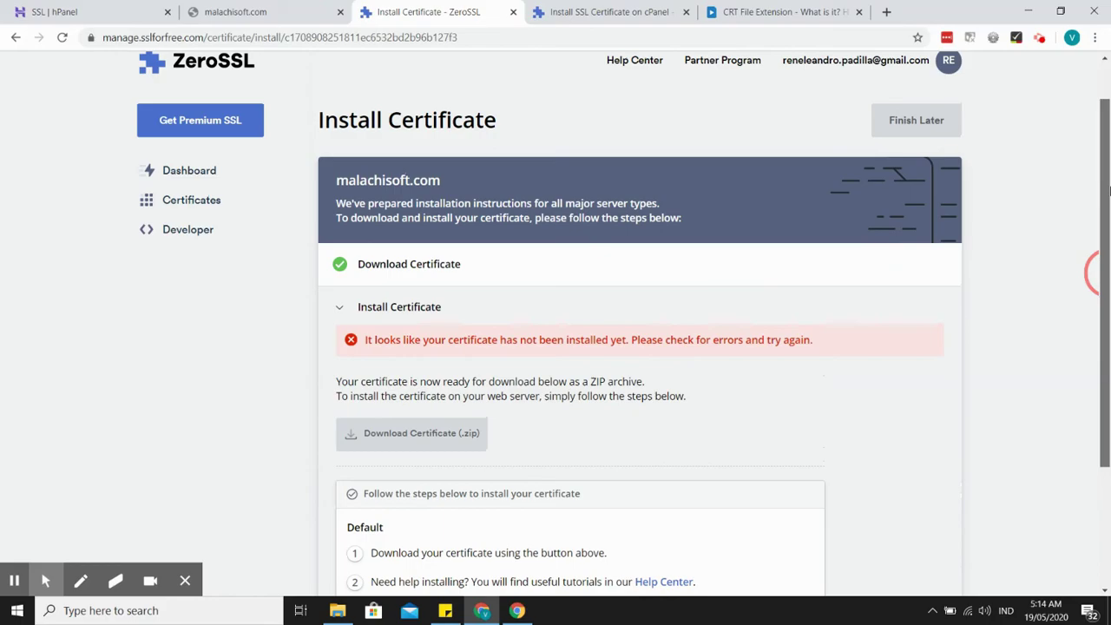
pyautogui.scroll(-1, 1108, 189)
pyautogui.click(119, 6)
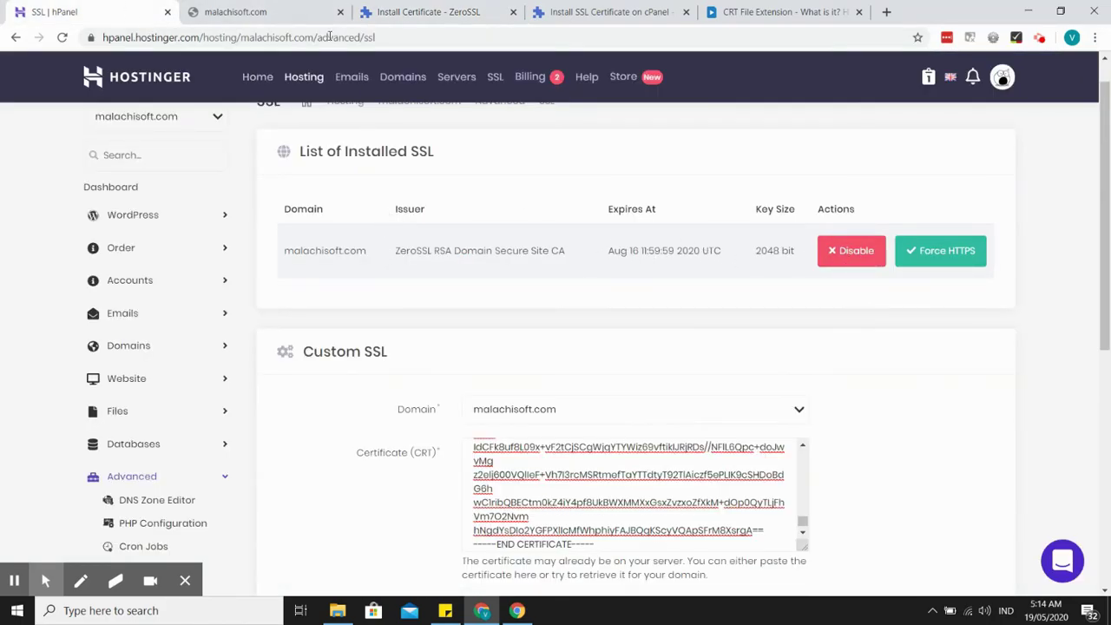
# Open malachisoft.com in a new incognito window and scroll through the securely loaded MalachiSoft homepage.
pyautogui.click(1096, 37)
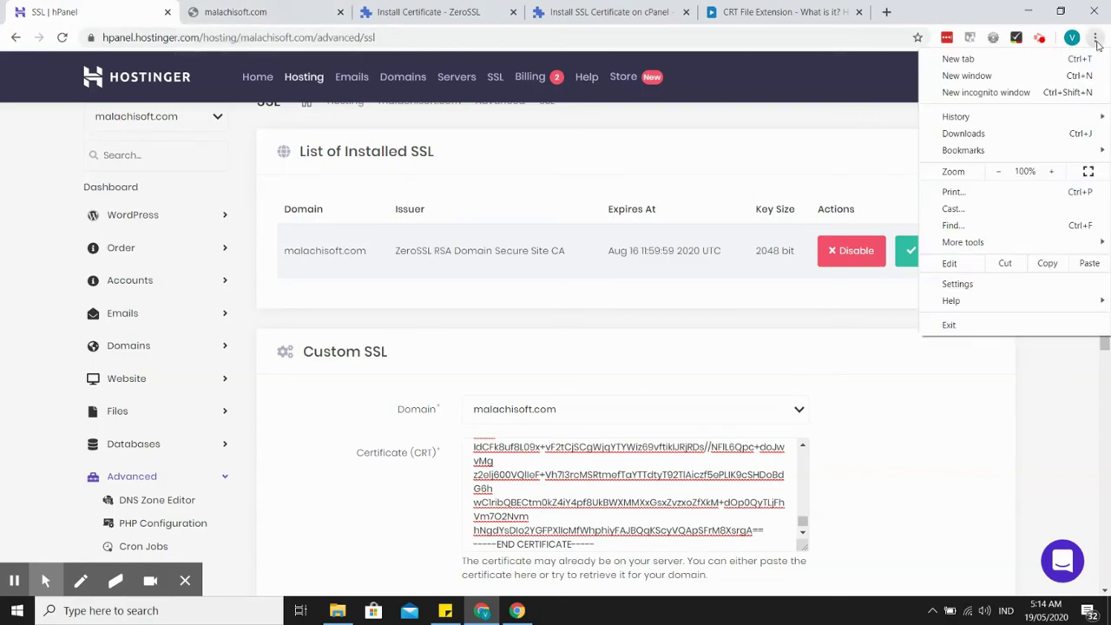
pyautogui.click(987, 92)
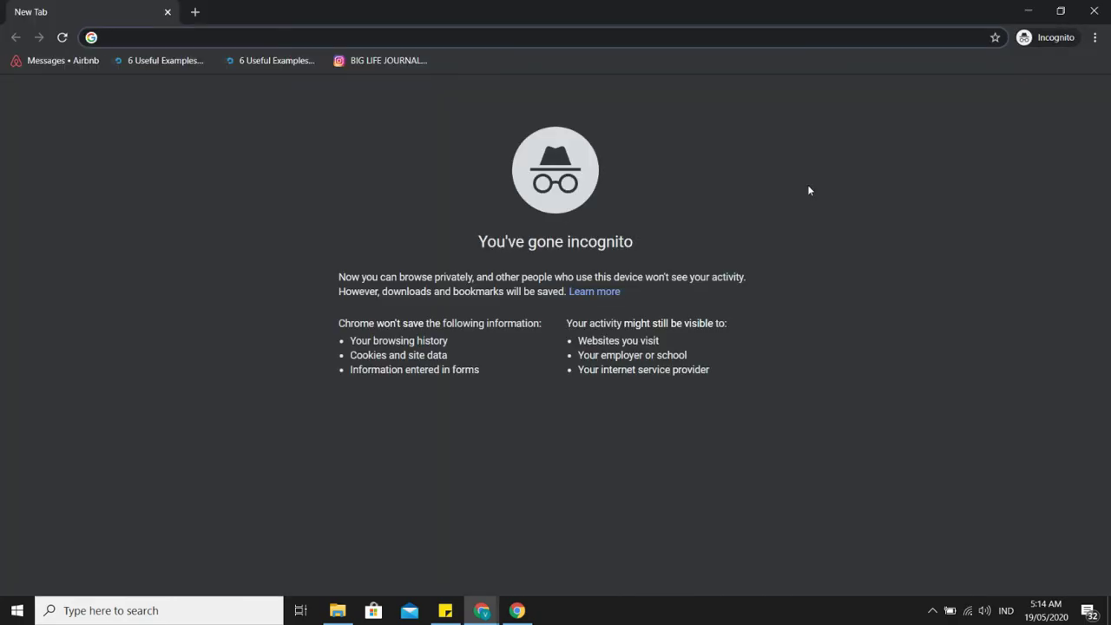
pyautogui.write('malachisoft.com')
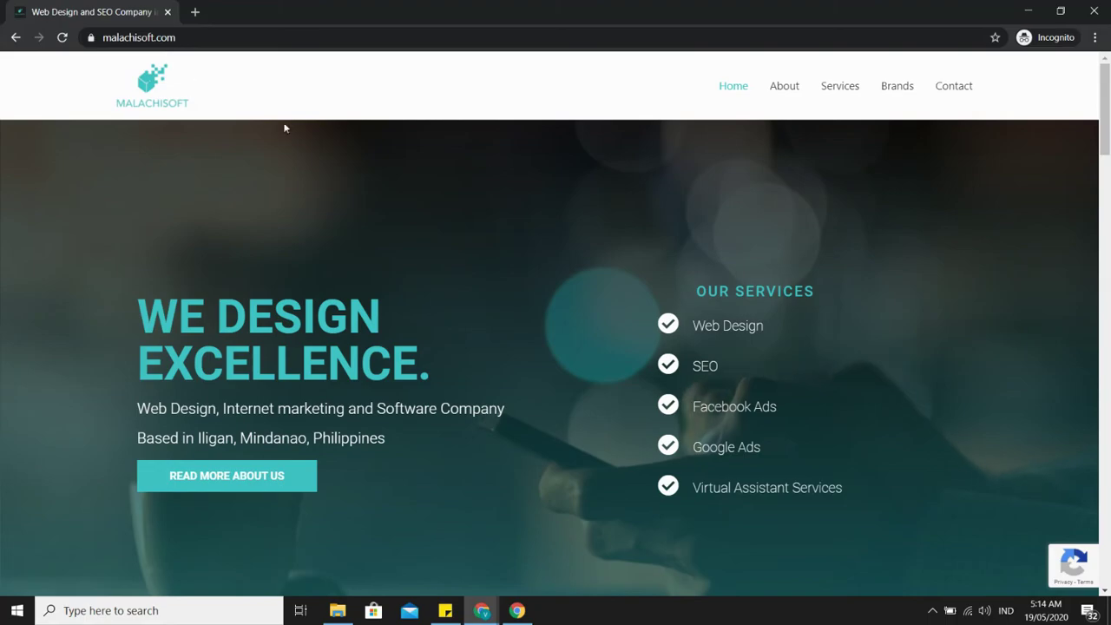
pyautogui.moveTo(1110, 197); pyautogui.dragTo(1108, 370)
pyautogui.scroll(-15, 1109, 371)
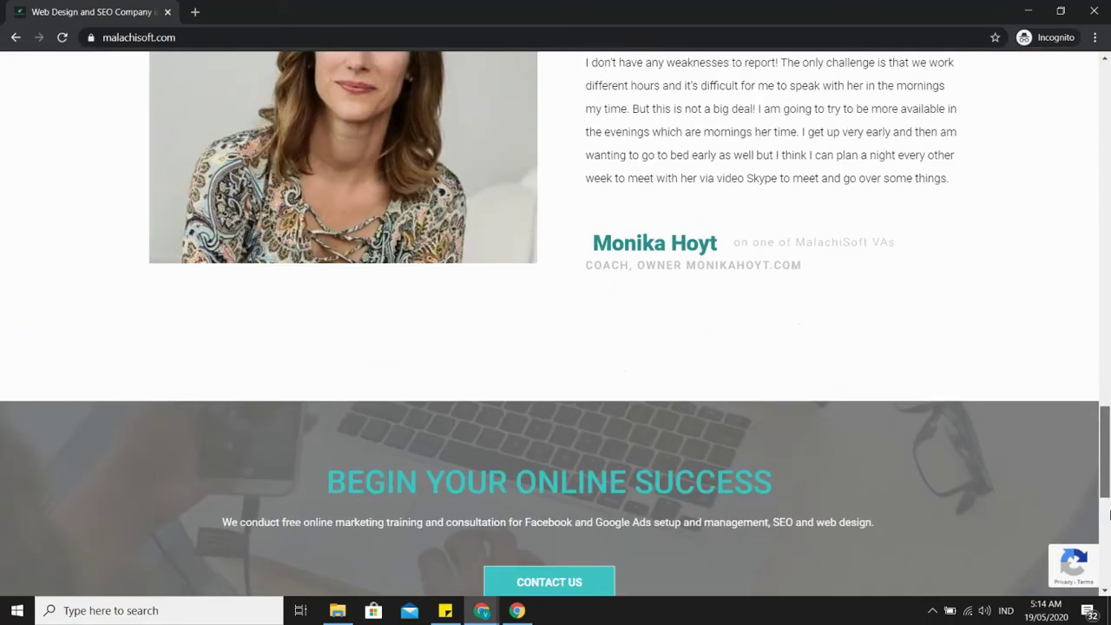
pyautogui.scroll(10, 1109, 355)
pyautogui.scroll(20, 1109, 354)
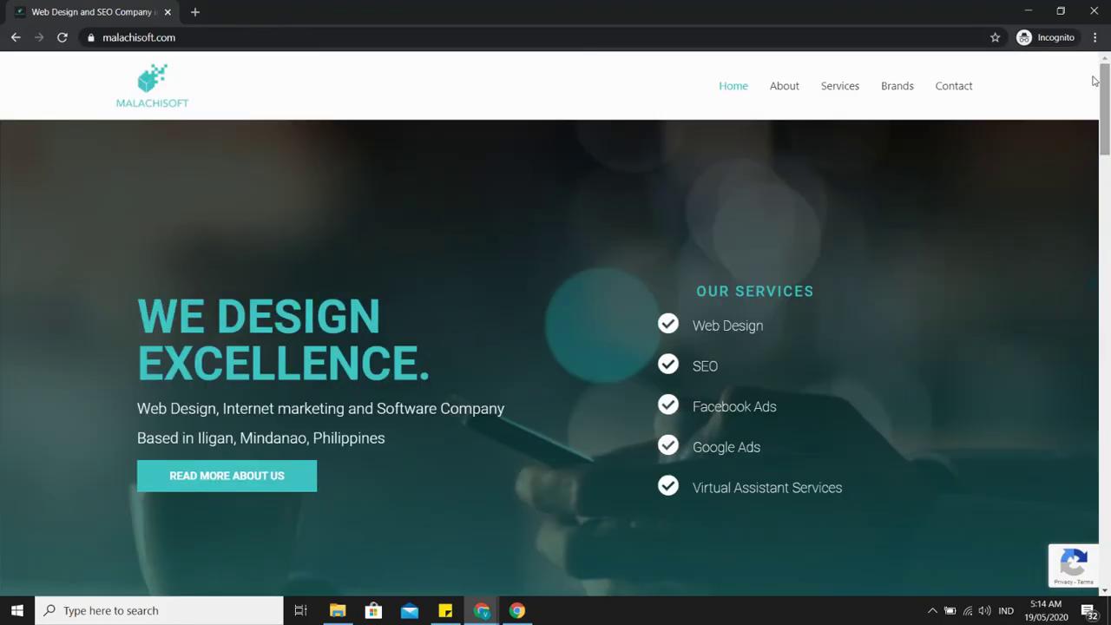
# Run ZeroSSL's installation check for malachisoft.com twice; both report the certificate as not installed yet.
pyautogui.click(1028, 10)
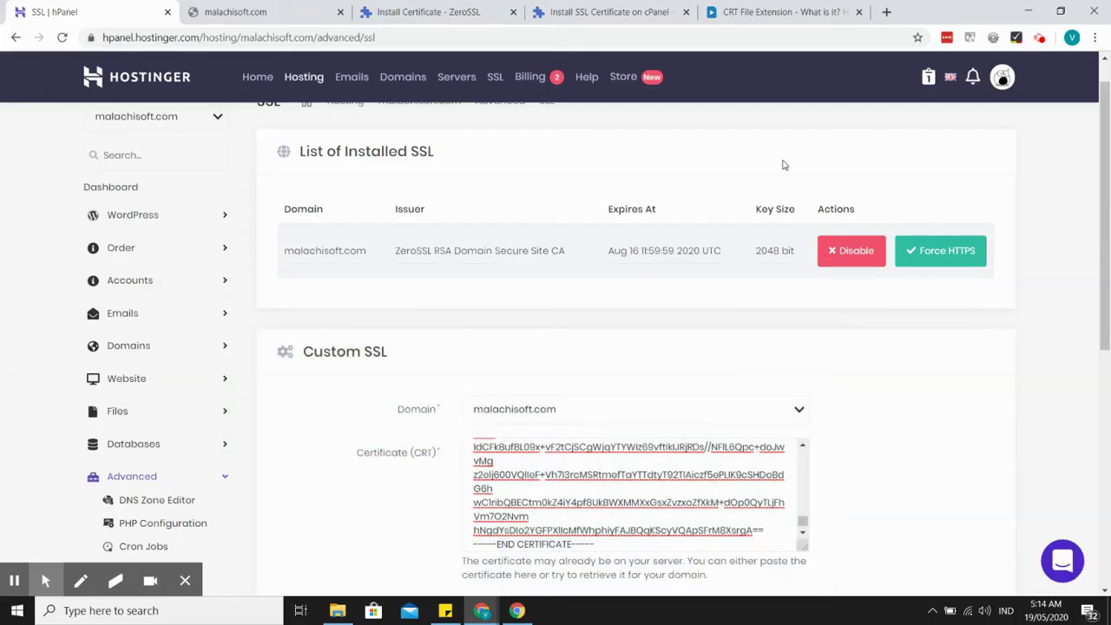
pyautogui.click(415, 10)
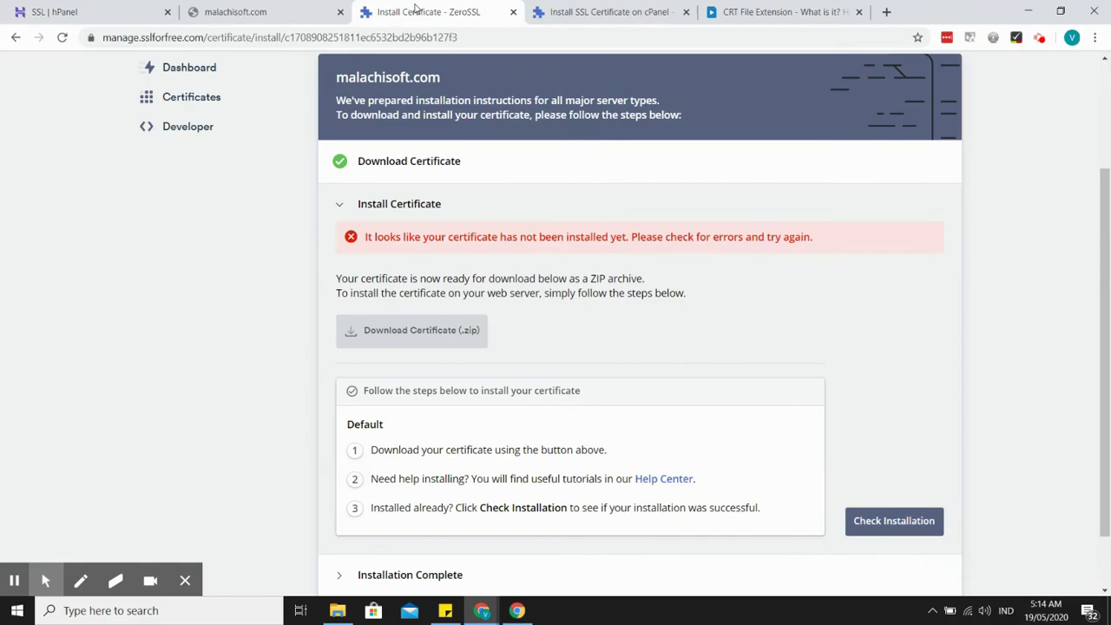
pyautogui.click(918, 534)
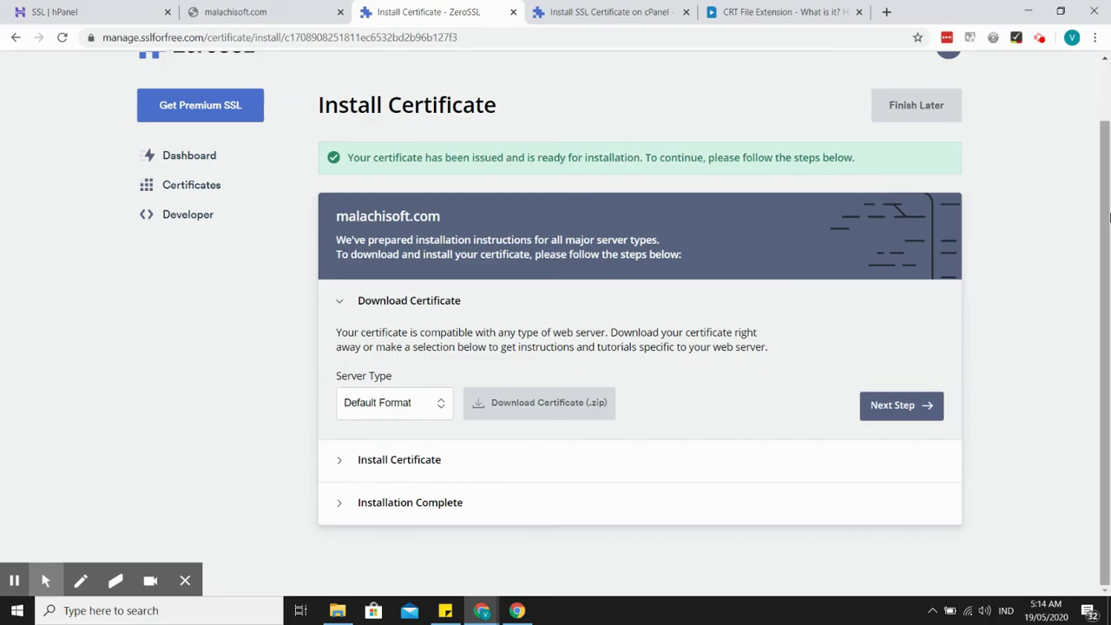
pyautogui.click(885, 406)
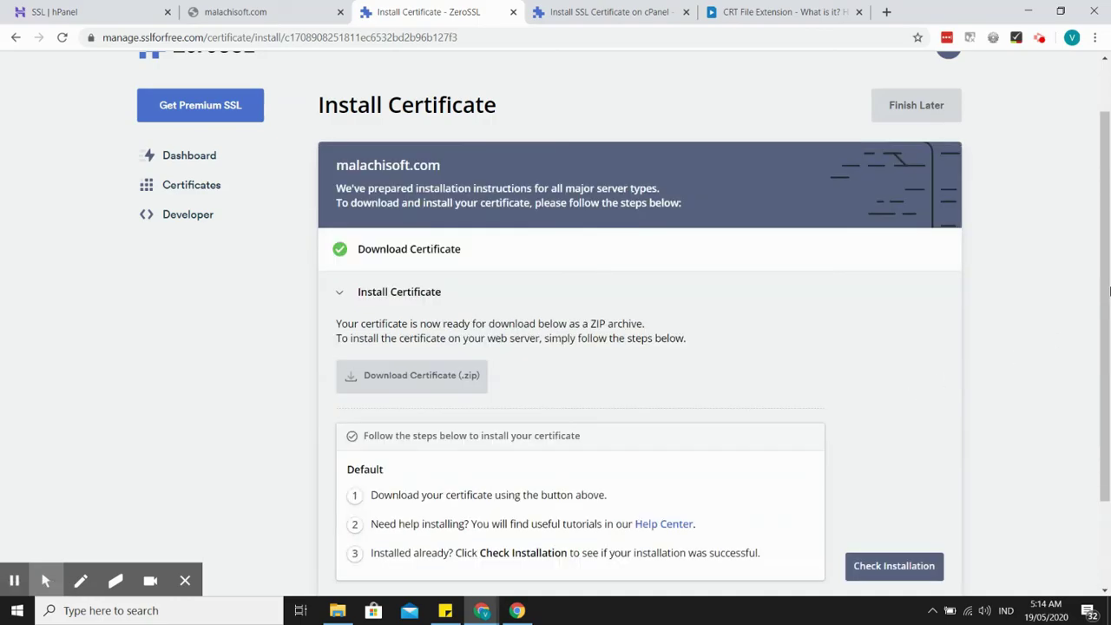
pyautogui.scroll(-2, 903, 434)
pyautogui.click(922, 461)
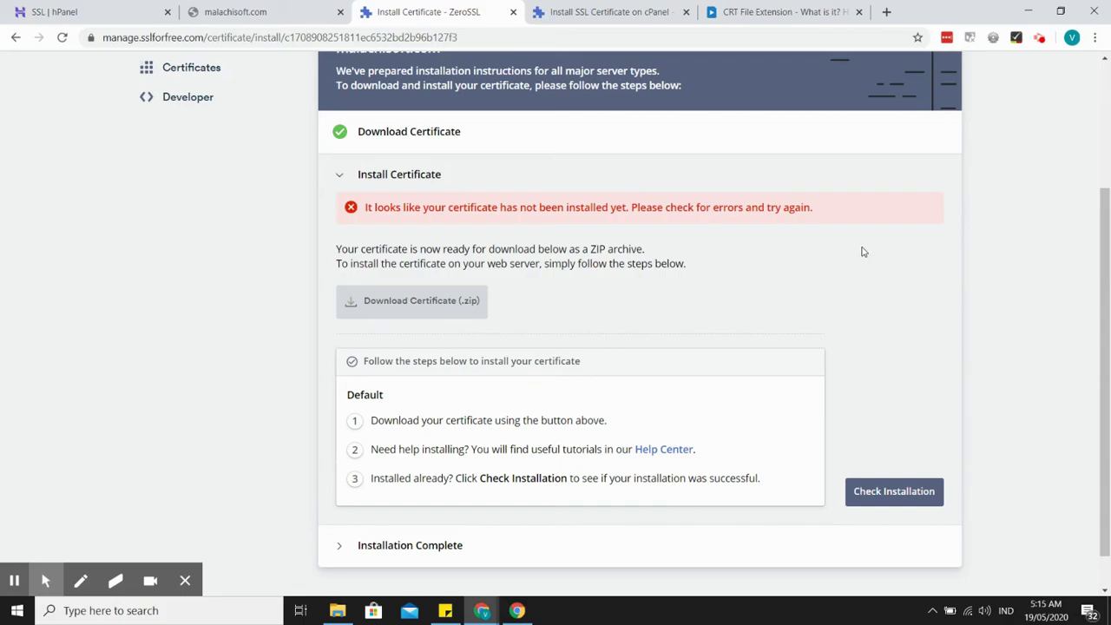
pyautogui.scroll(-1, 1104, 261)
pyautogui.scroll(3, 1104, 261)
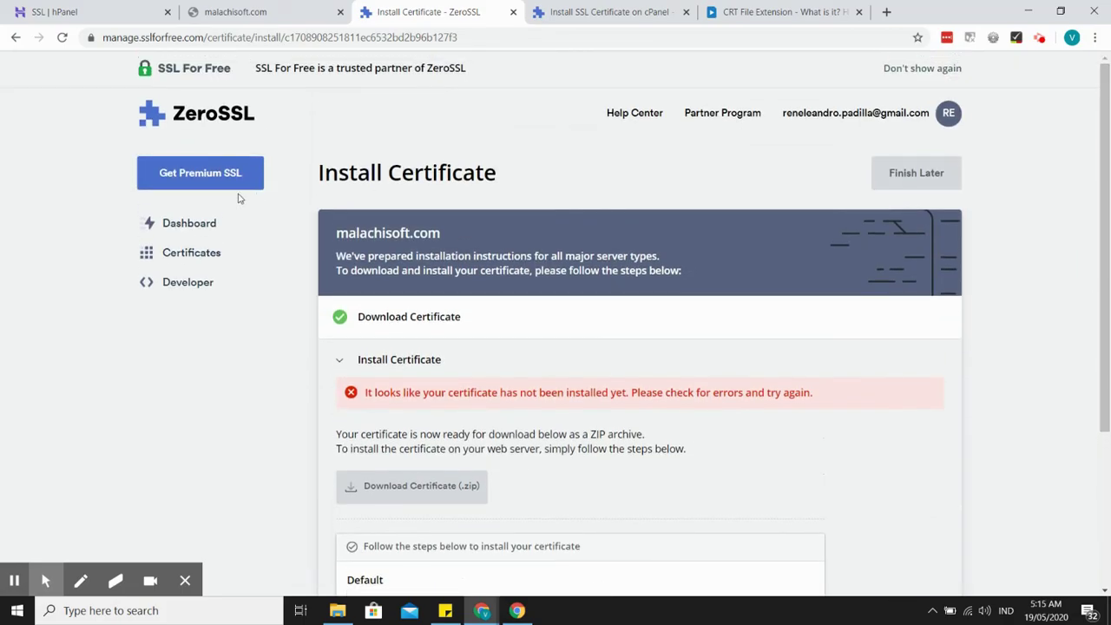
# Reload the malachisoft.com tab so the 'Web Design and SEO Company' site loads securely.
pyautogui.click(240, 9)
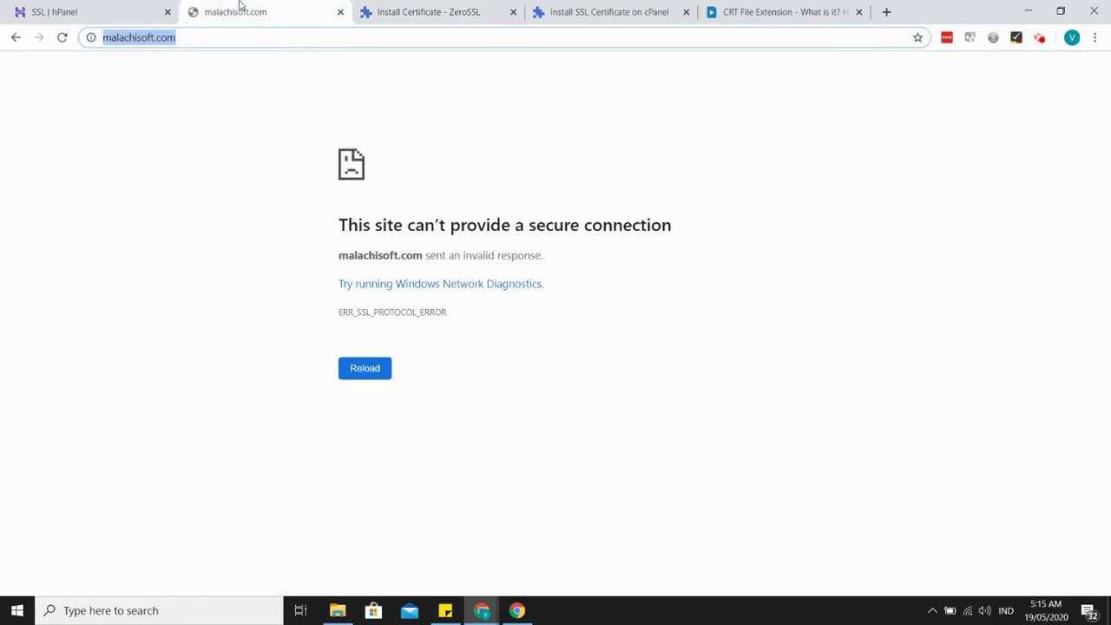
pyautogui.click(63, 37)
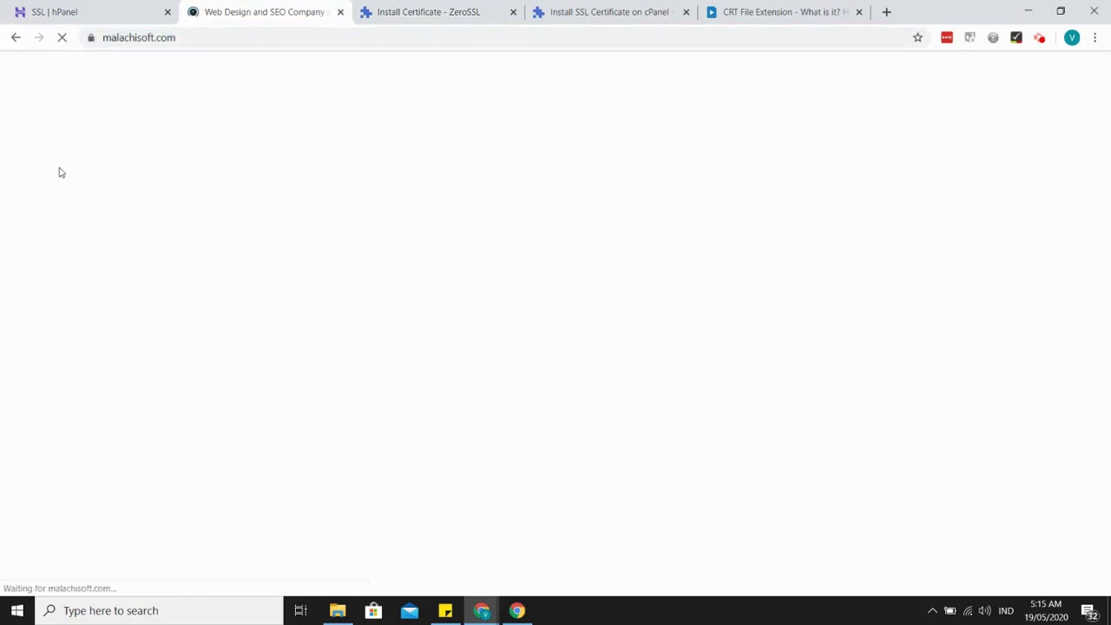